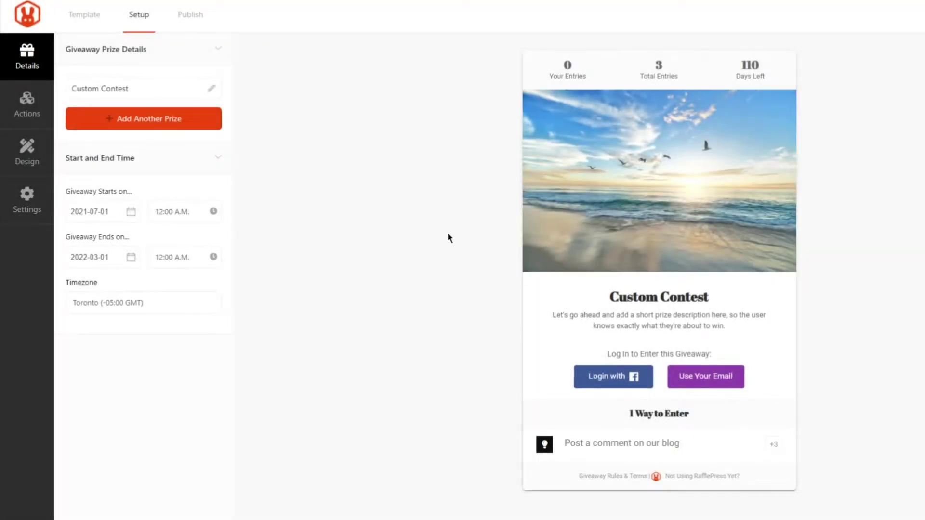
Add a 'Visit us on Facebook' +1 entry action to the Custom Contest giveaway.
click(23, 110)
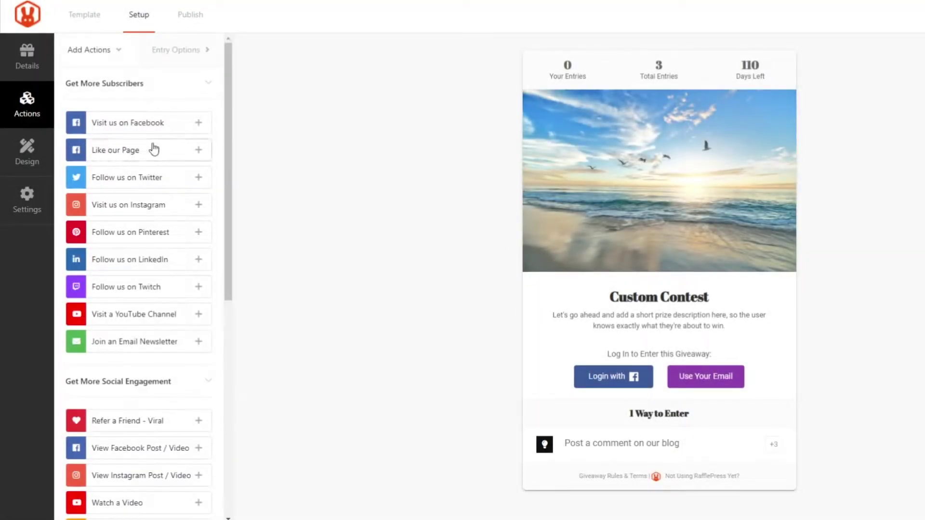
mouse_move(227, 54)
mouse_down()
mouse_move(221, 294)
mouse_move(229, 268)
mouse_move(216, 51)
mouse_up()
click(144, 122)
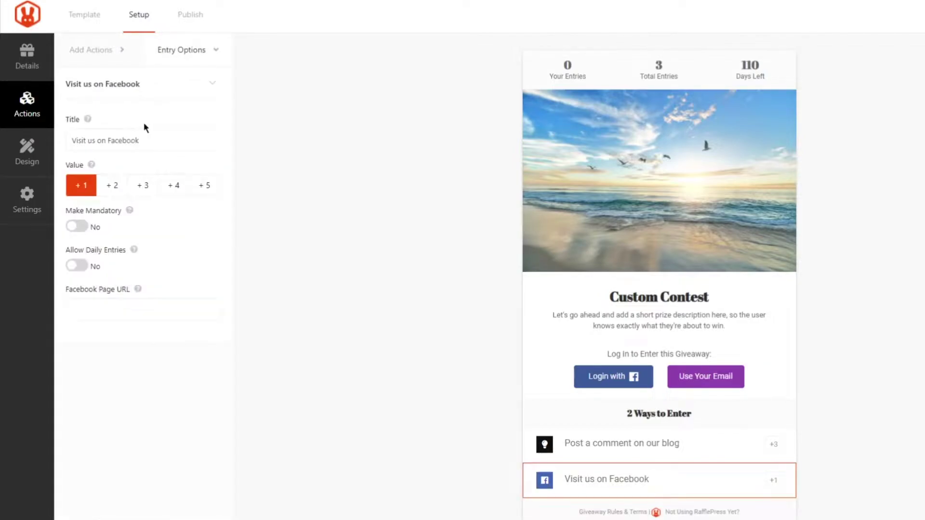
click(24, 106)
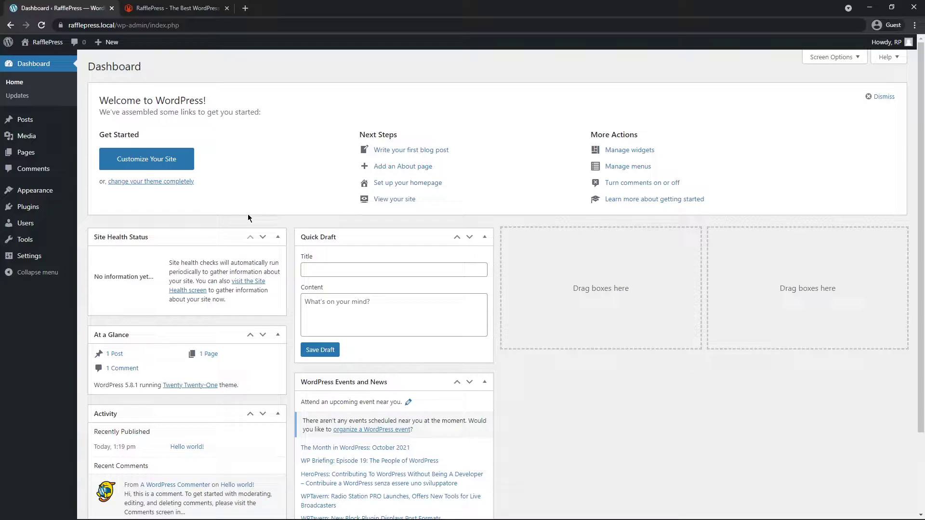
Log in to the rafflepress.com account and download the RafflePress Pro zip from Downloads.
click(176, 14)
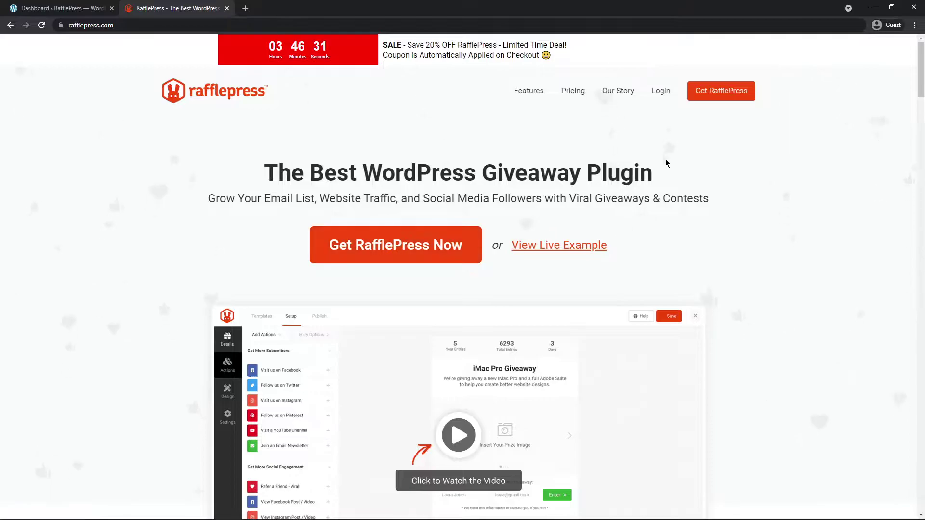
click(660, 92)
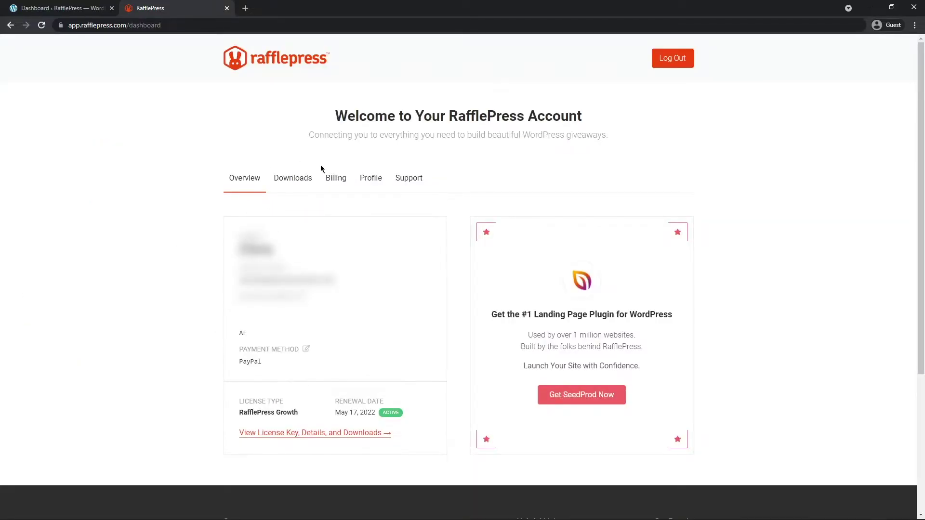
click(293, 182)
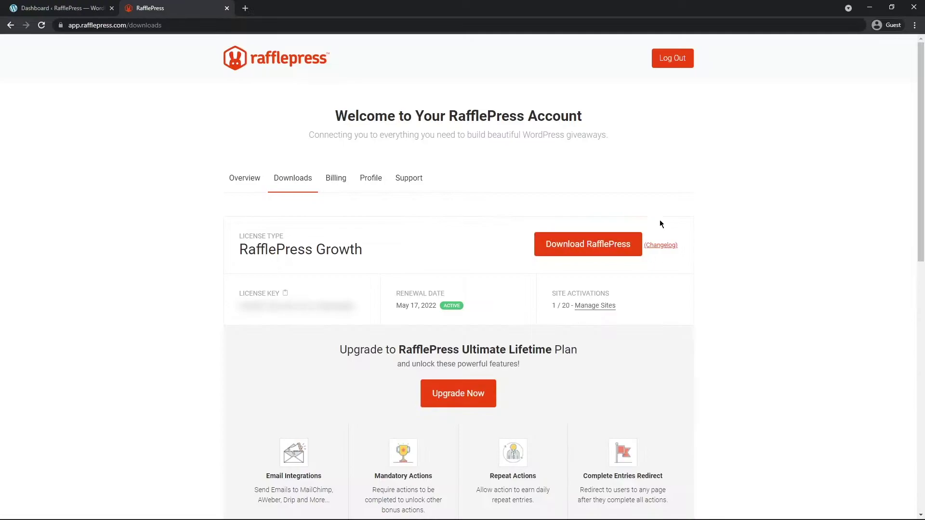
click(591, 251)
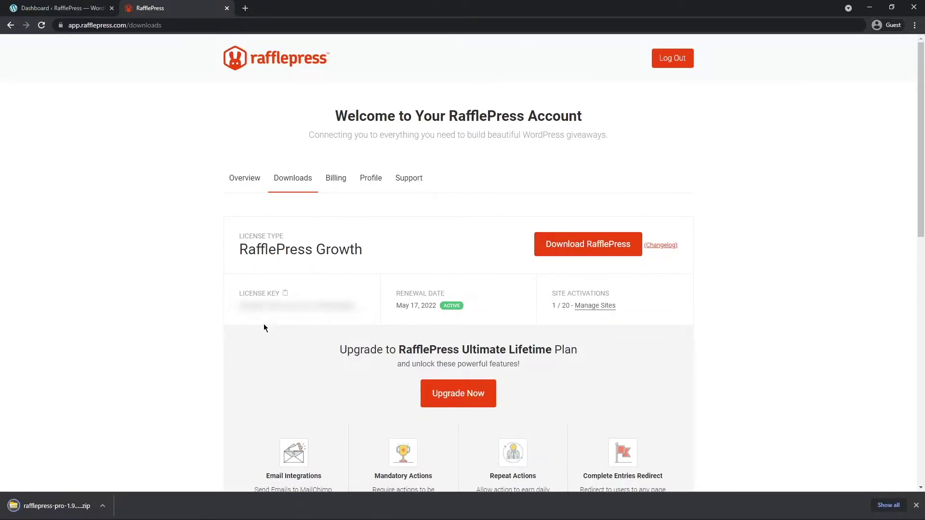
click(287, 295)
Upload rafflepress-pro-1.9.0 (1).zip under Plugins > Add New and install it.
click(226, 8)
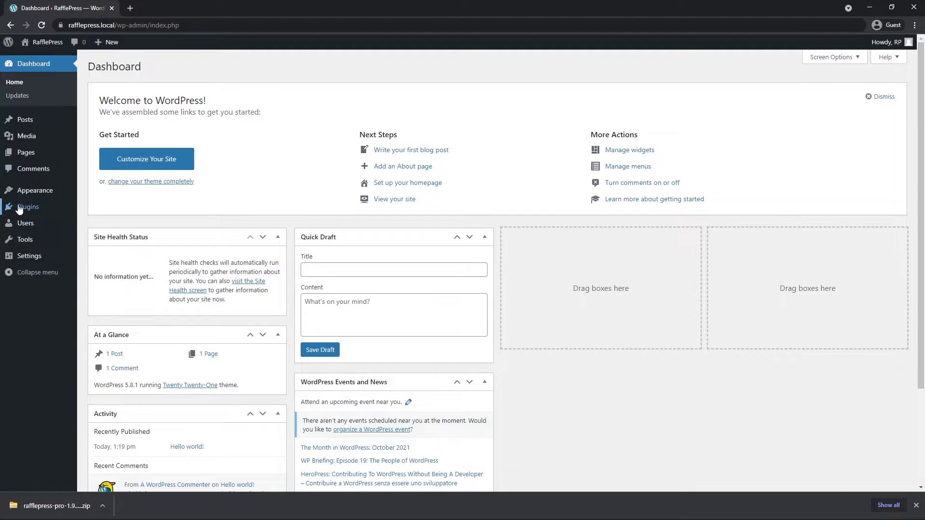
mouse_move(19, 208)
click(100, 224)
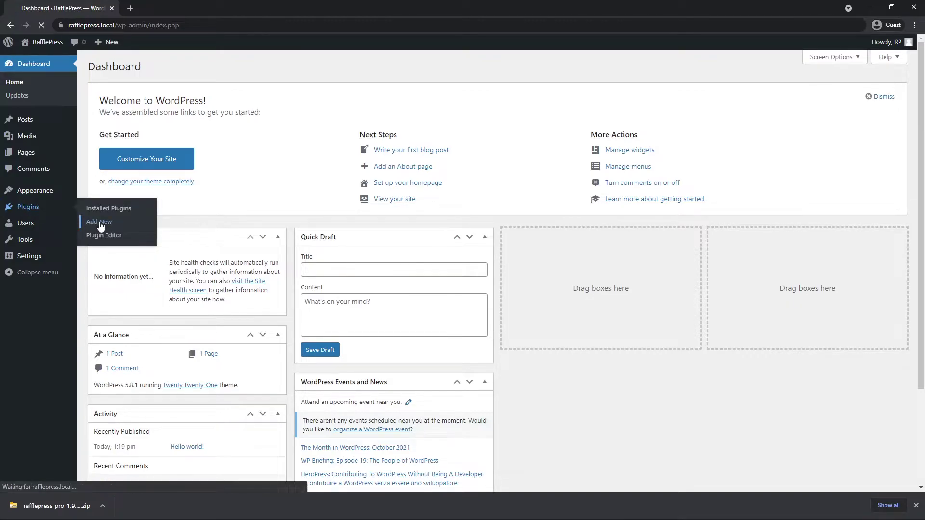
click(180, 70)
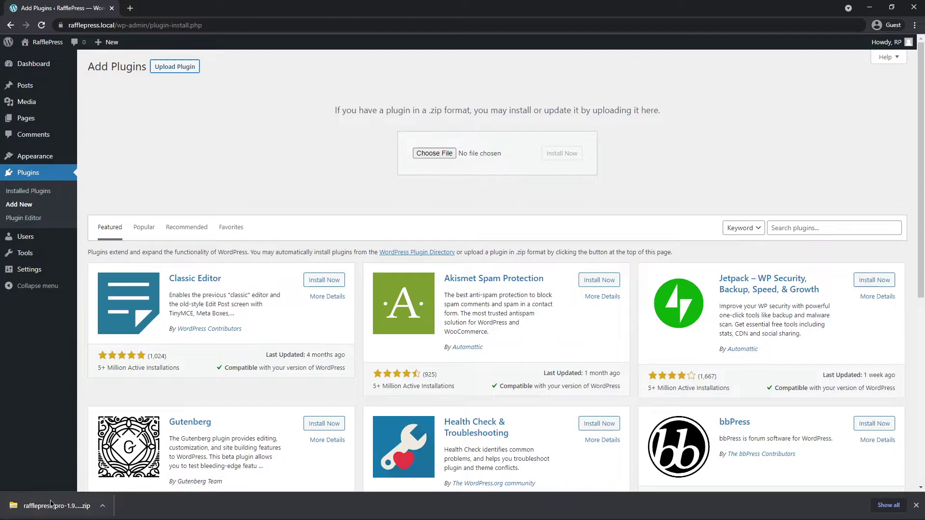
drag(50, 504, 434, 154)
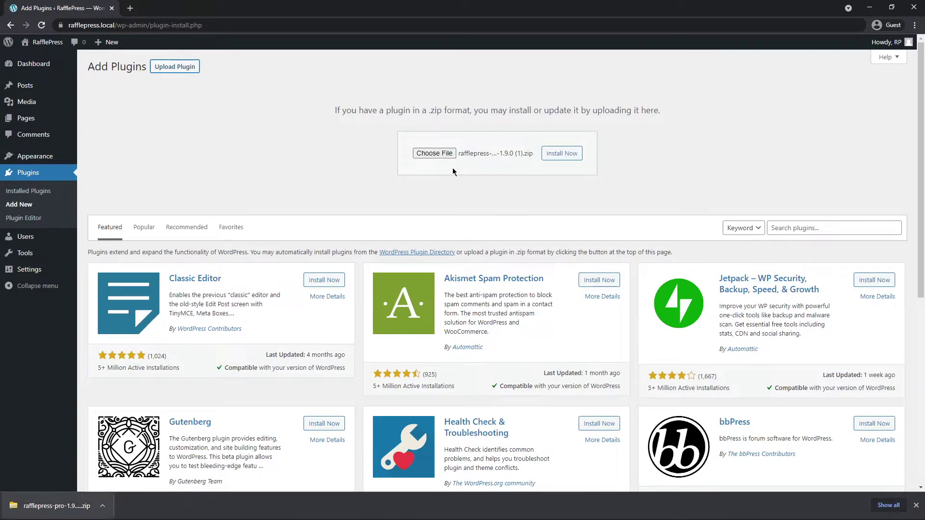
click(562, 154)
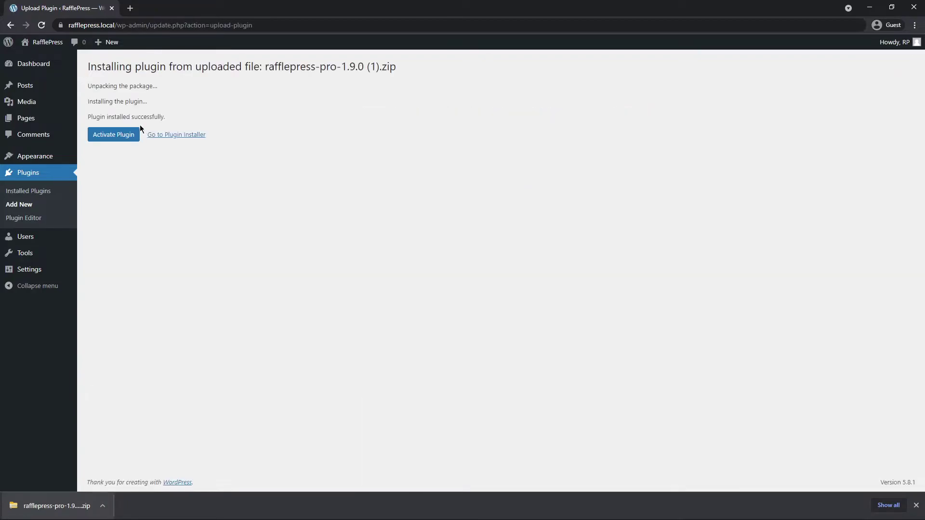
Activate RafflePress Pro and verify the pasted license key.
click(117, 136)
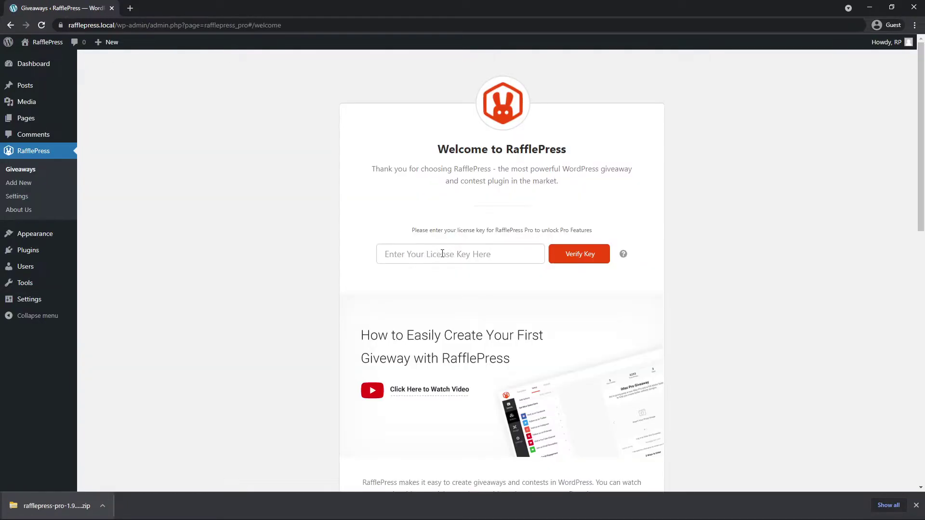
right_click(419, 251)
click(460, 311)
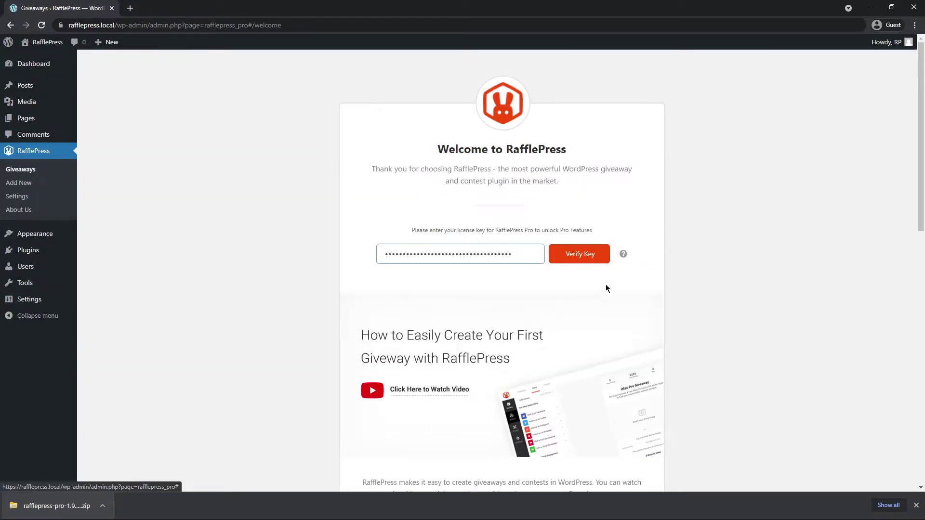
click(581, 254)
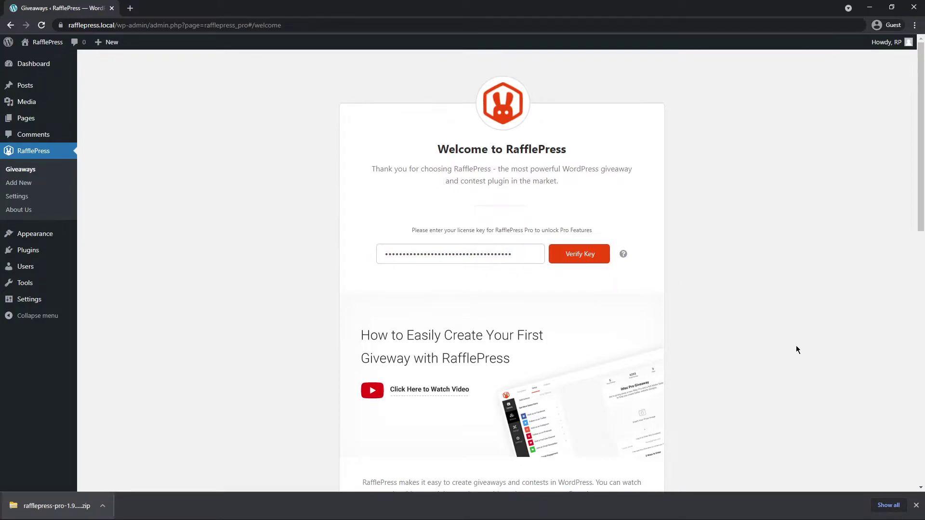
click(915, 505)
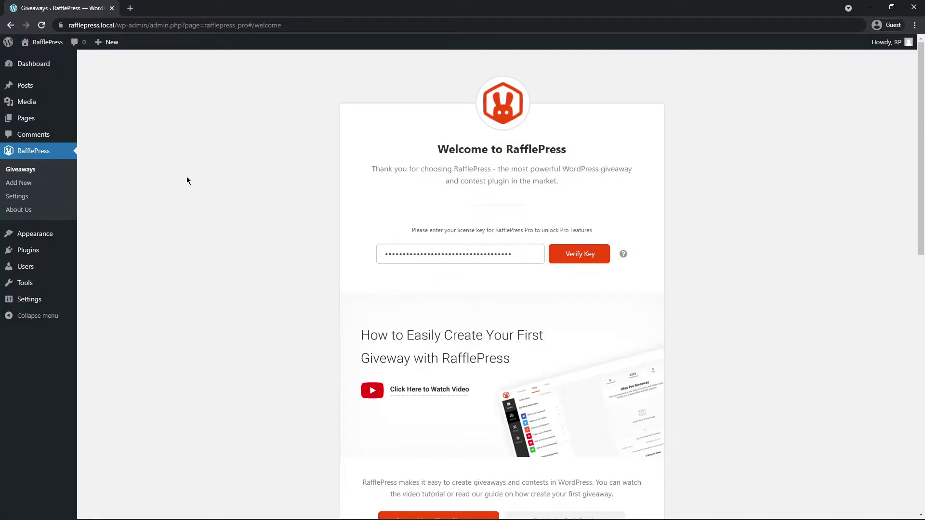
Start a new giveaway named 'Custom Contest' from the Classic Giveaway template.
click(19, 184)
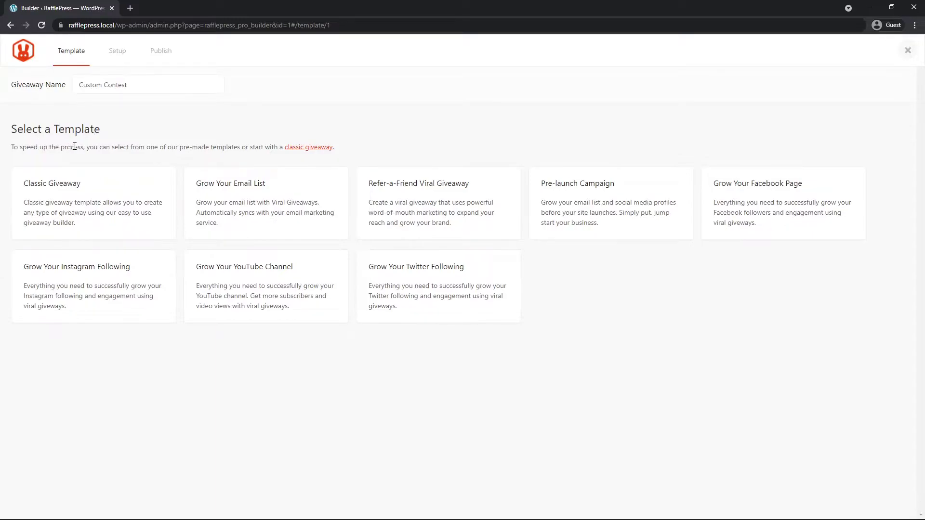
mouse_move(436, 185)
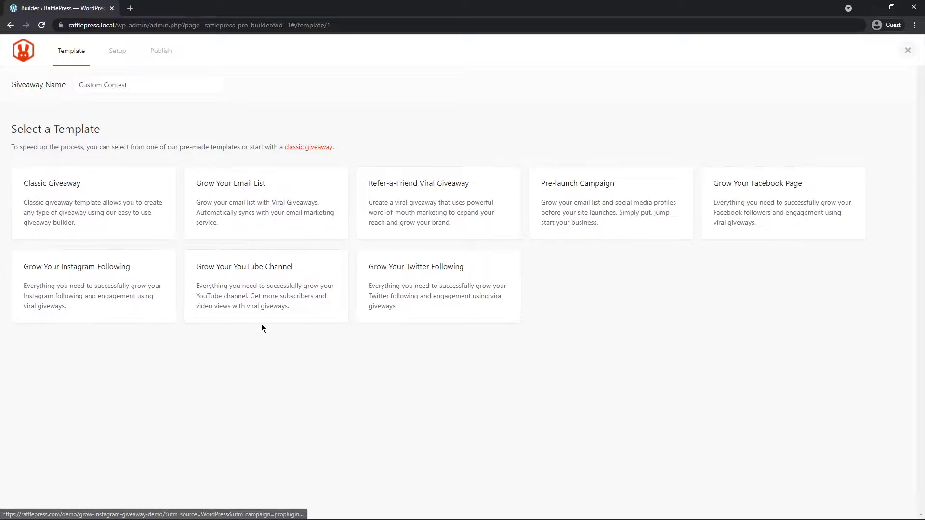
mouse_move(36, 171)
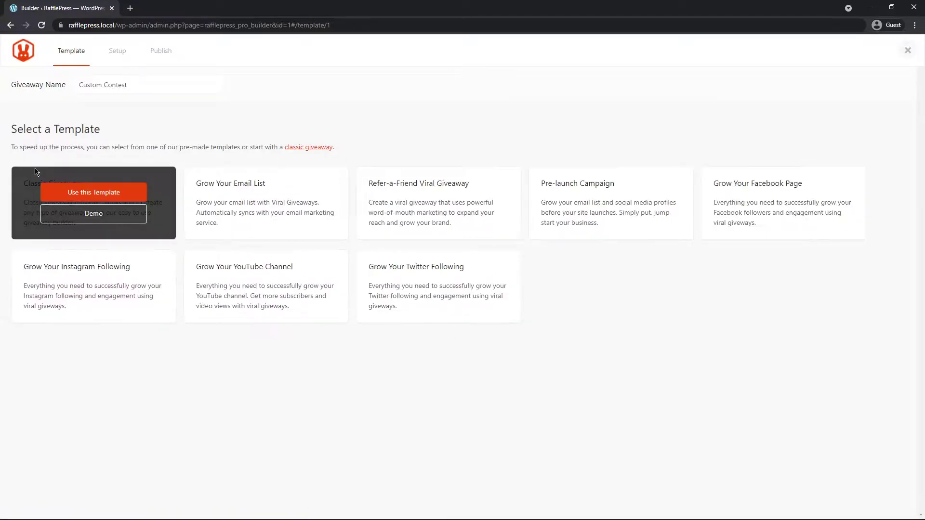
click(92, 192)
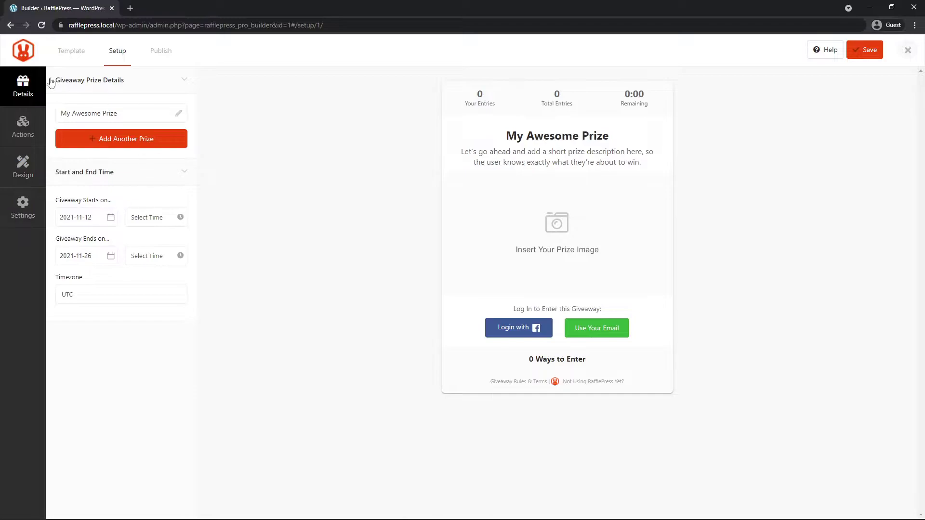
Rename the prize to 'Custom Contest' and edit its short description.
click(578, 137)
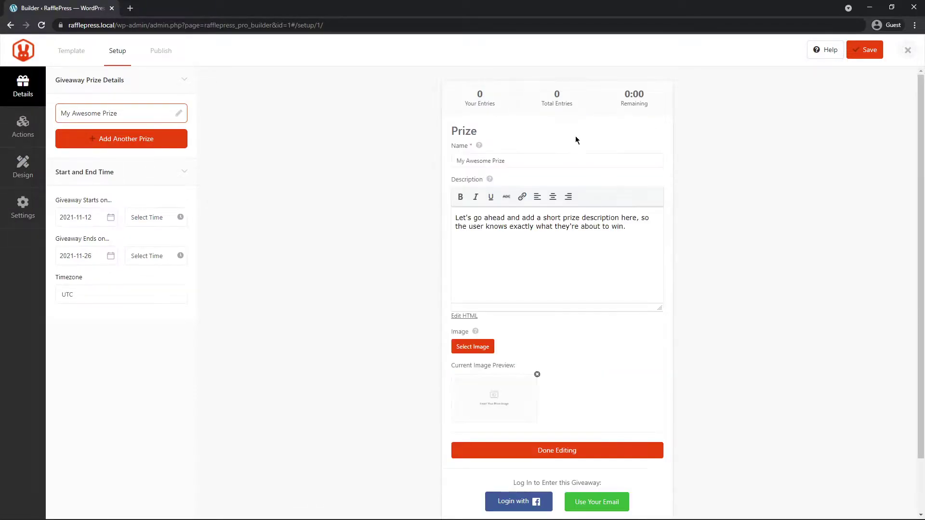
click(614, 161)
key(ctrl+shift+Left)
key(ctrl+shift+Left)
key(ctrl+shift+Left)
text(Custom Contest)
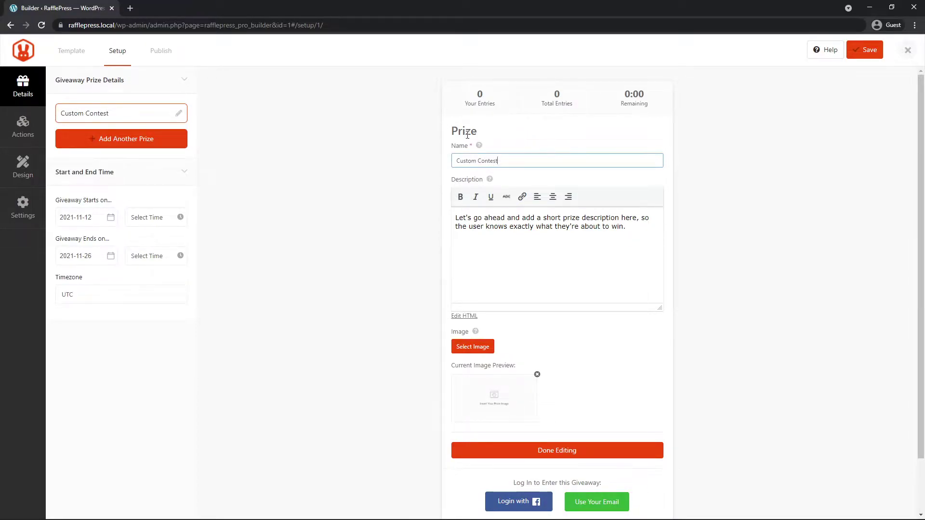
drag(624, 227, 452, 217)
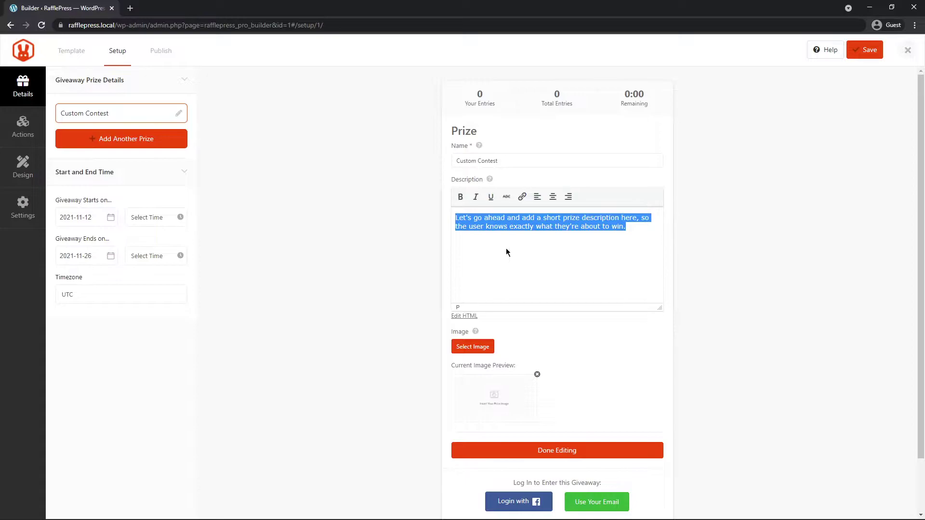
click(547, 250)
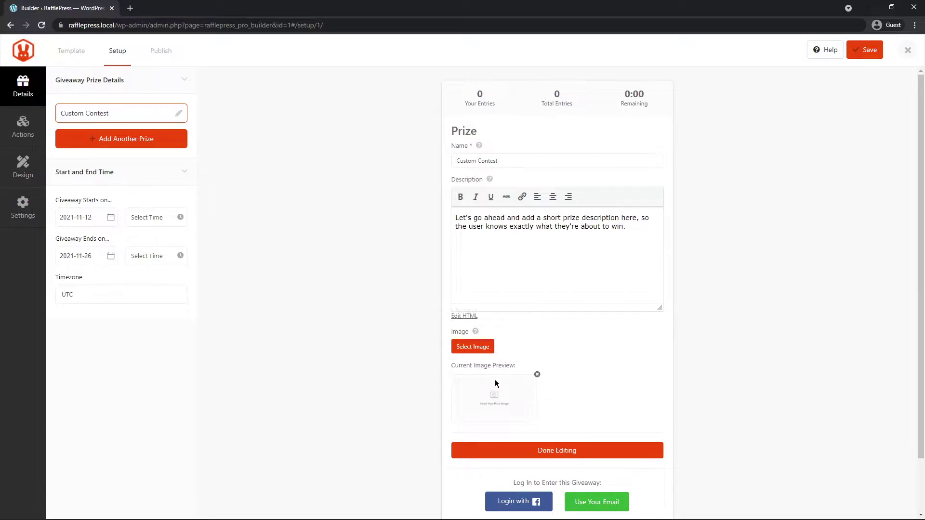
click(532, 348)
Use beach.jpg as the prize image, then browse the Timezone list.
click(472, 346)
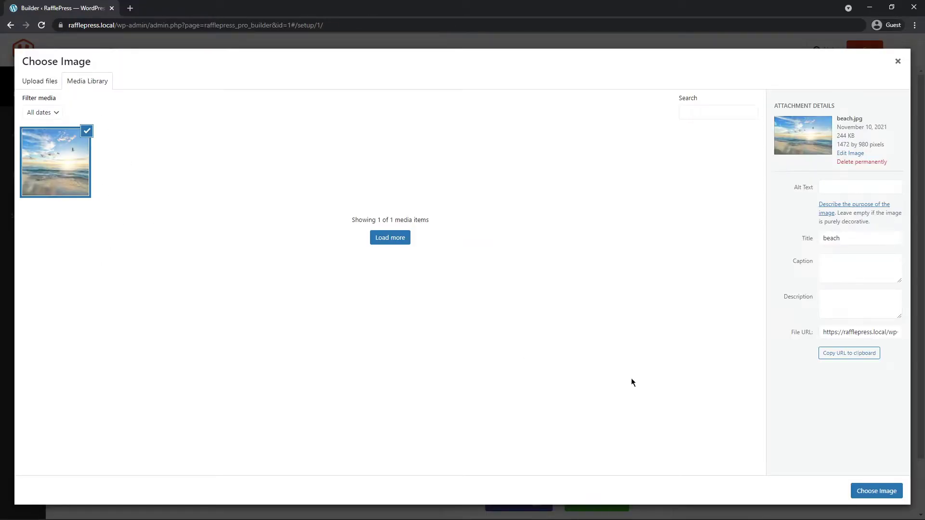
click(870, 489)
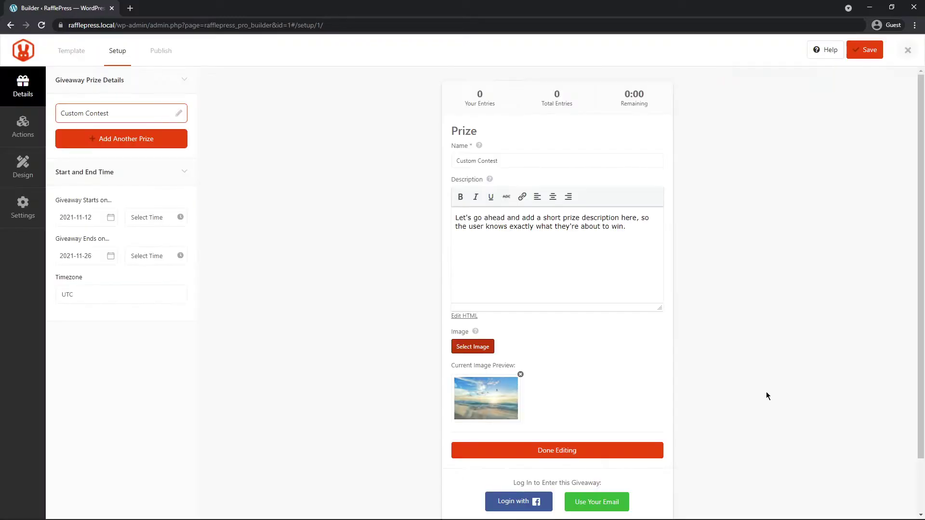
click(564, 452)
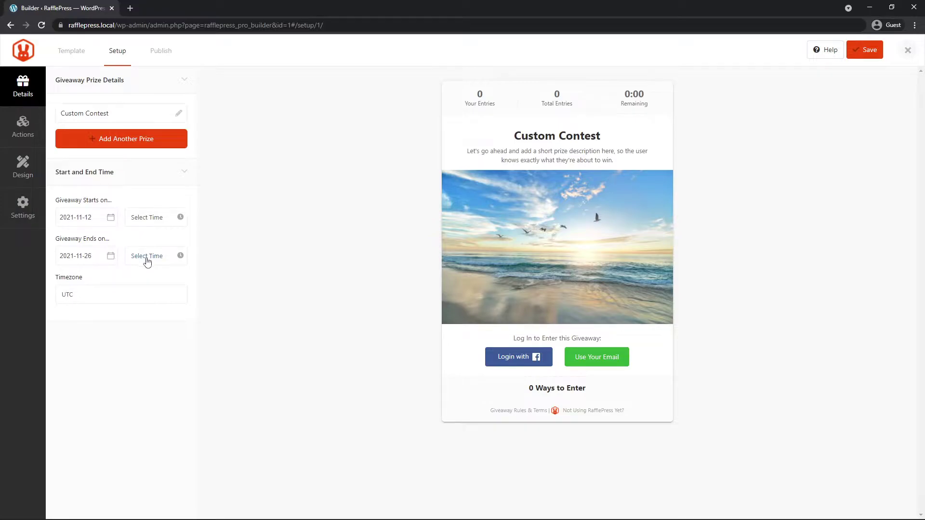
click(89, 294)
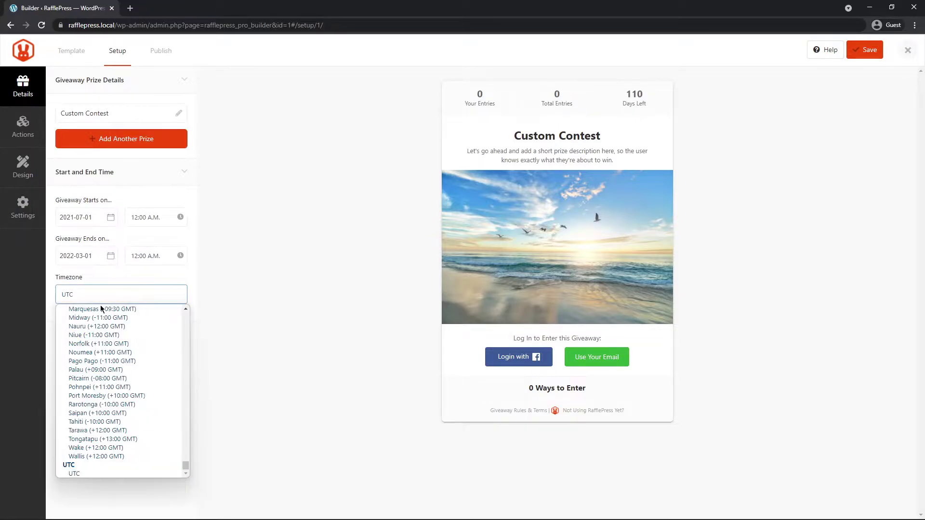
scroll(120, 337, up, 2)
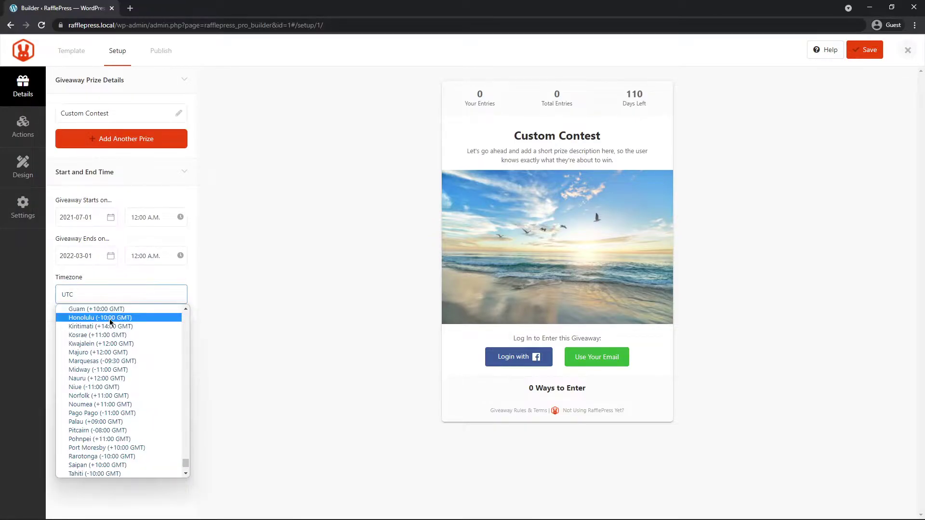
Set the timezone to Guam and add an Invent Your Own entry, selecting its default title.
click(155, 311)
click(23, 124)
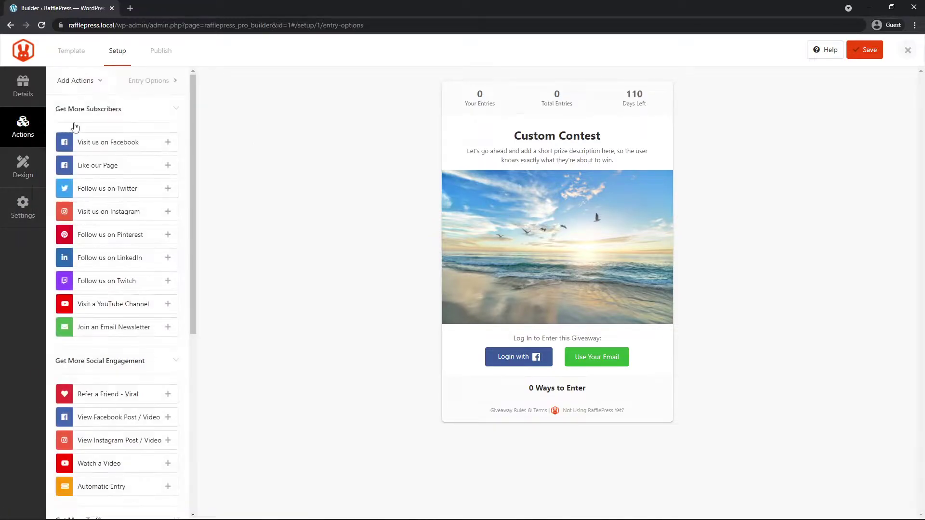
drag(194, 94, 184, 276)
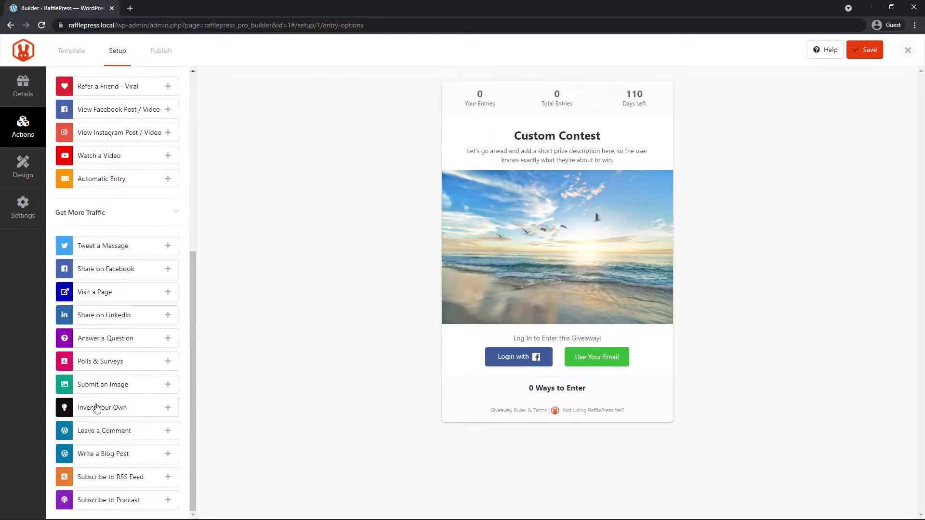
click(152, 410)
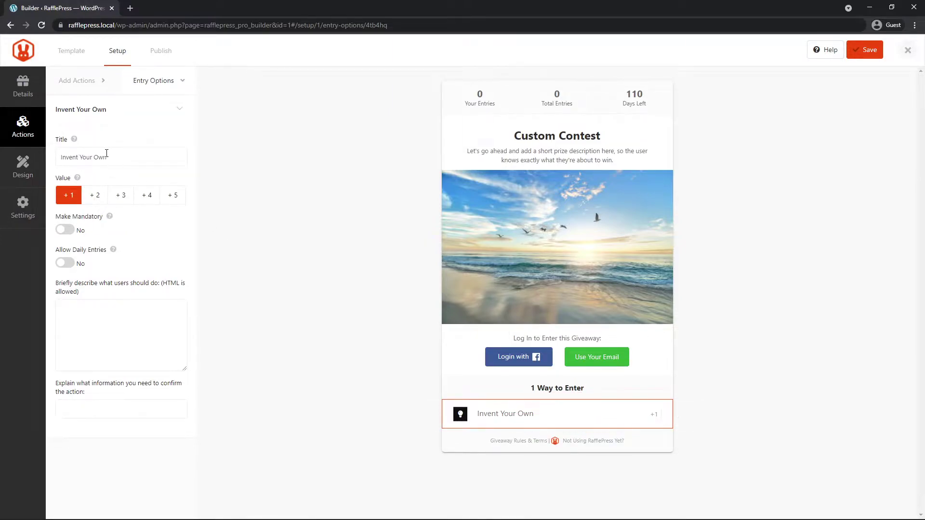
triple_click(132, 159)
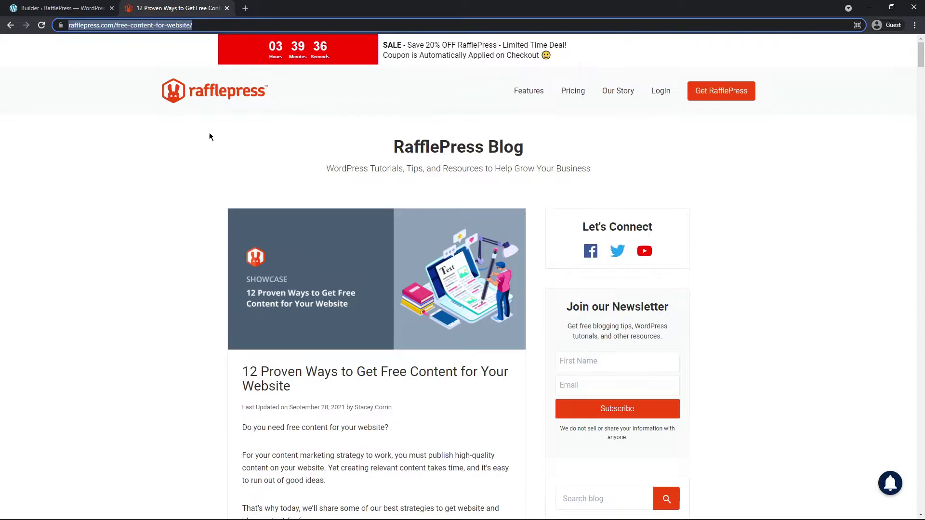
Scroll the blog article down to its Add a Comment form, then return to the builder.
scroll(292, 231, down, 4)
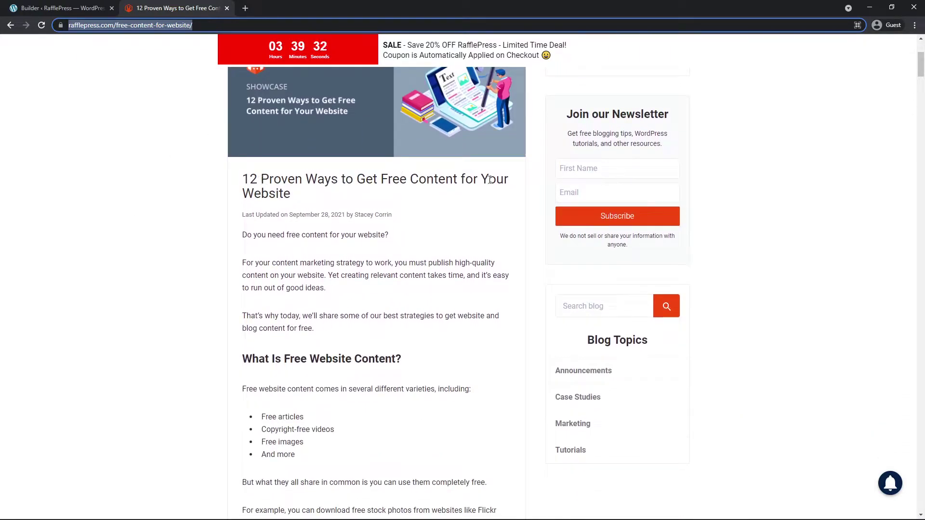
drag(920, 65, 920, 202)
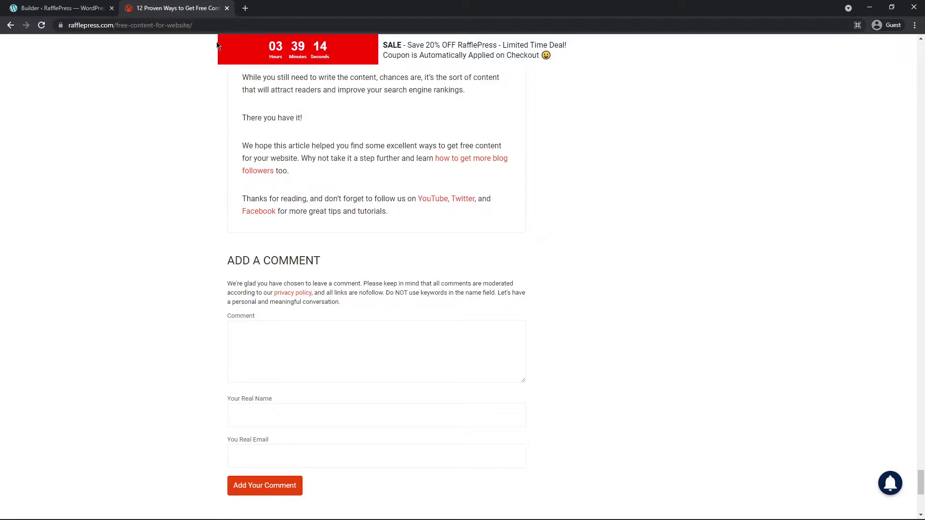
key(ctrl+shift+Tab)
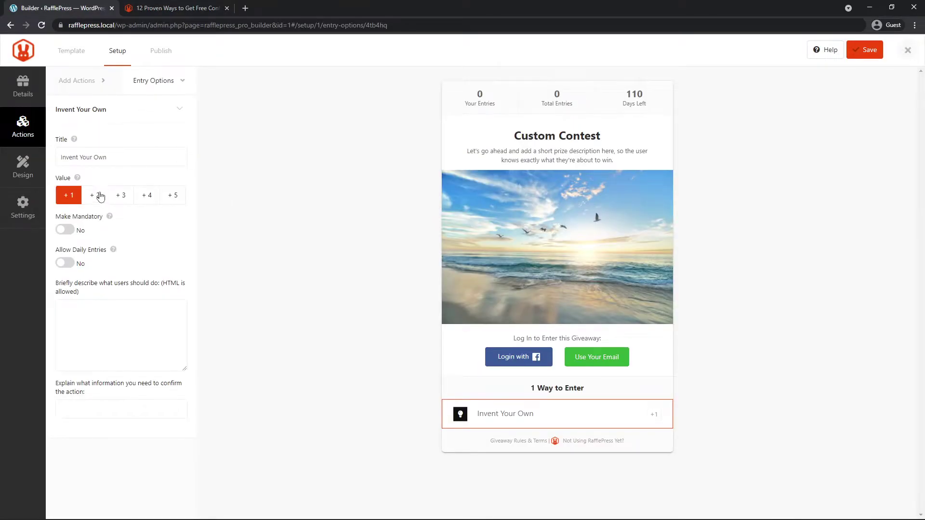
Retitle the entry 'Post a comment on our blog', make it mandatory +3, and paste its task description.
triple_click(62, 156)
text(Post a comment on our blog)
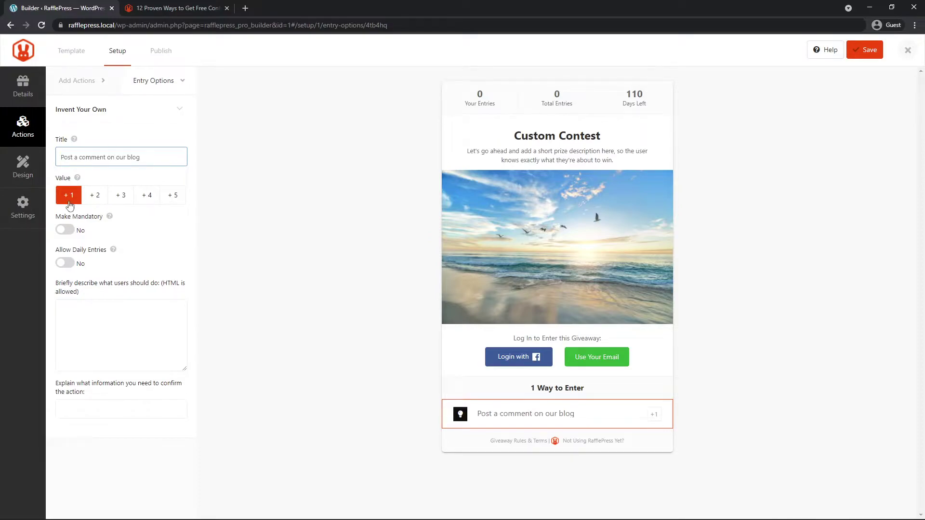
click(123, 195)
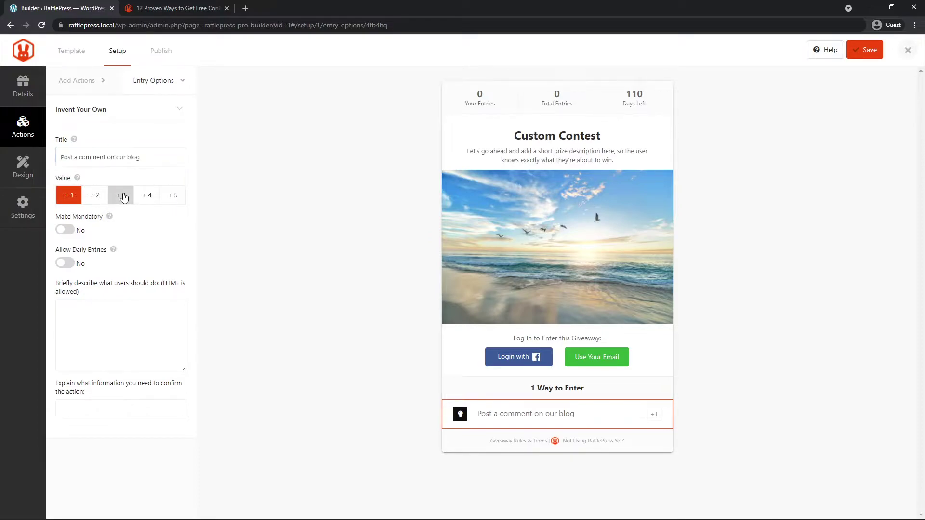
click(108, 227)
mouse_move(452, 413)
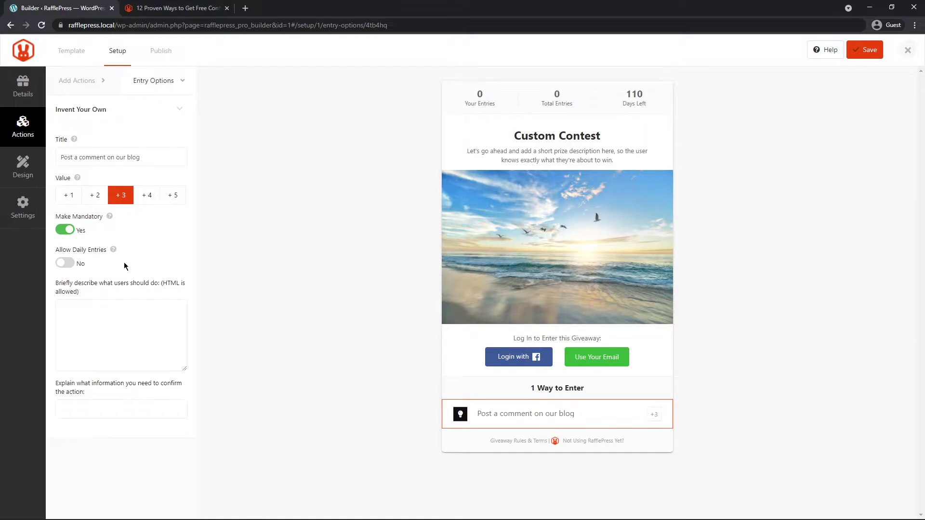
click(97, 328)
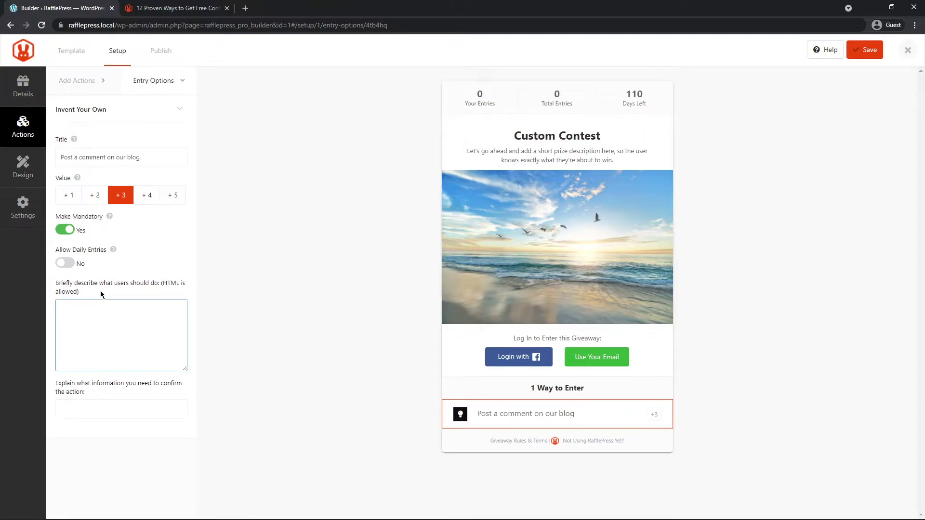
text(Please post a comment on our blog post here: 12 Proven Ways to Get Free Content for Your Website)
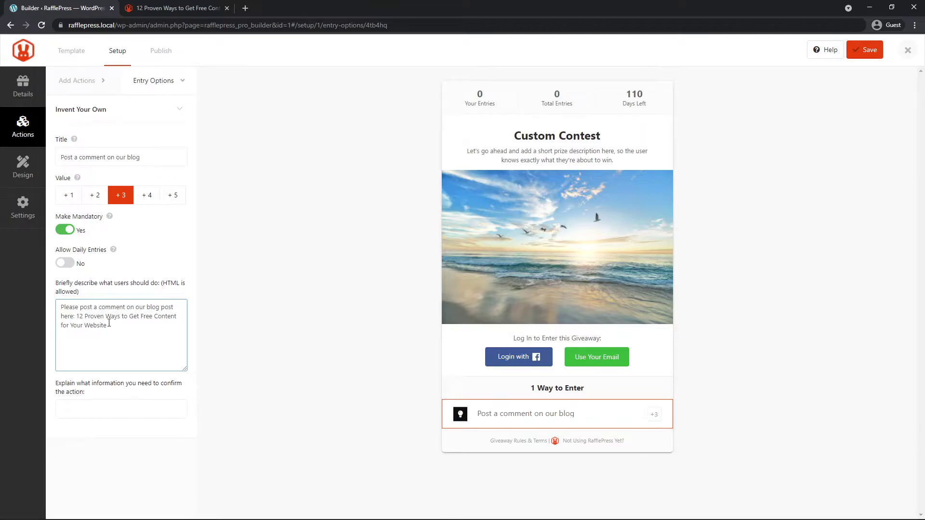
Copy the blog post's URL from the address bar.
click(171, 9)
click(167, 25)
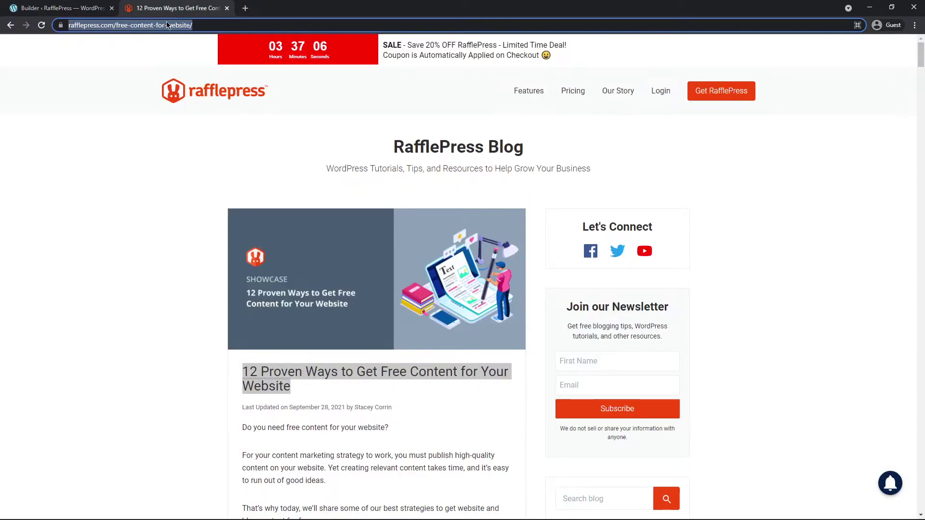
right_click(167, 25)
click(212, 76)
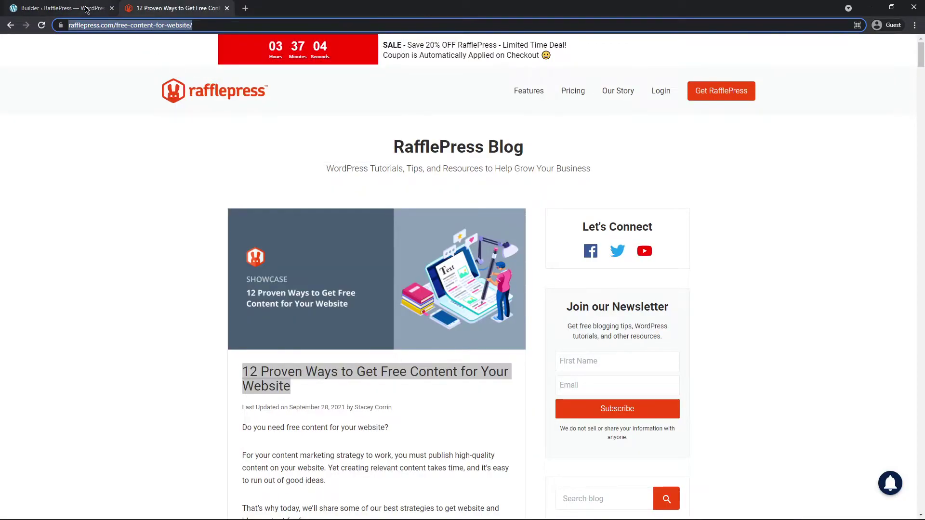
Wrap the post title in the description with <a href=""> and </a> tags.
click(86, 10)
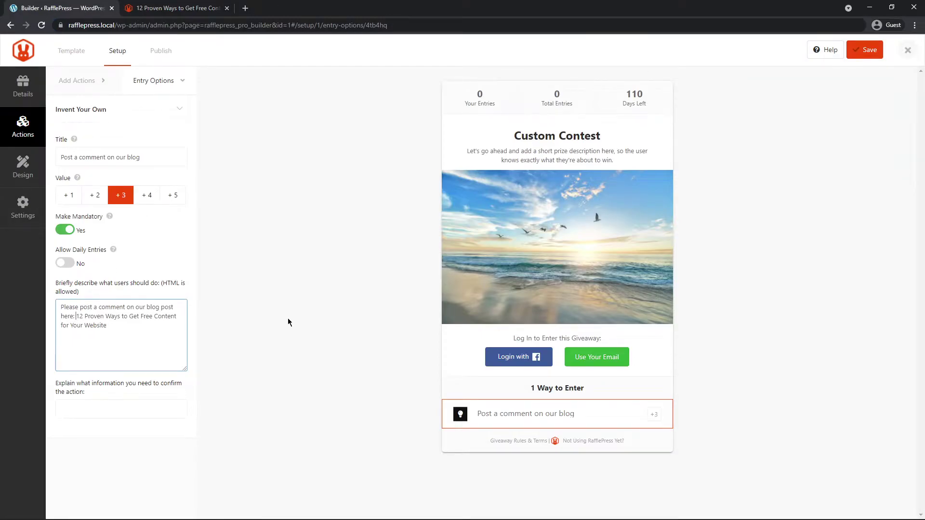
text(<a)
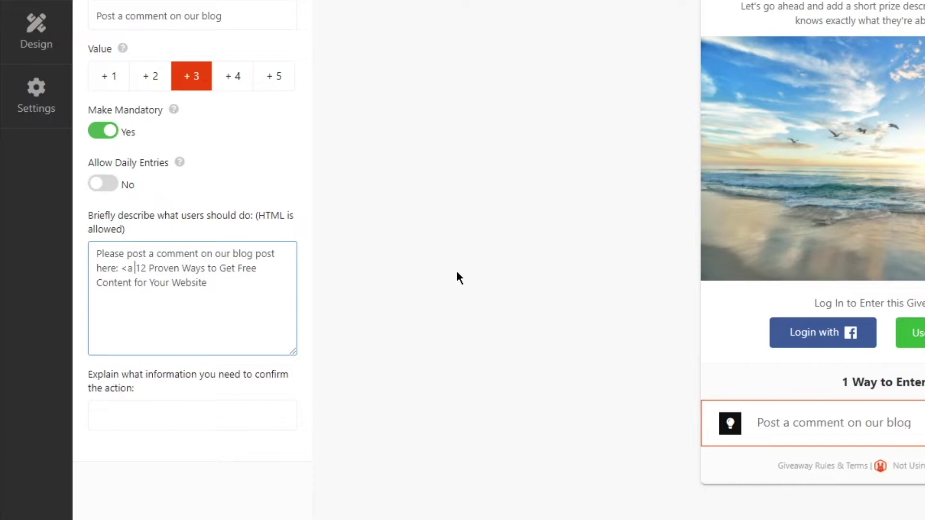
text( href=)
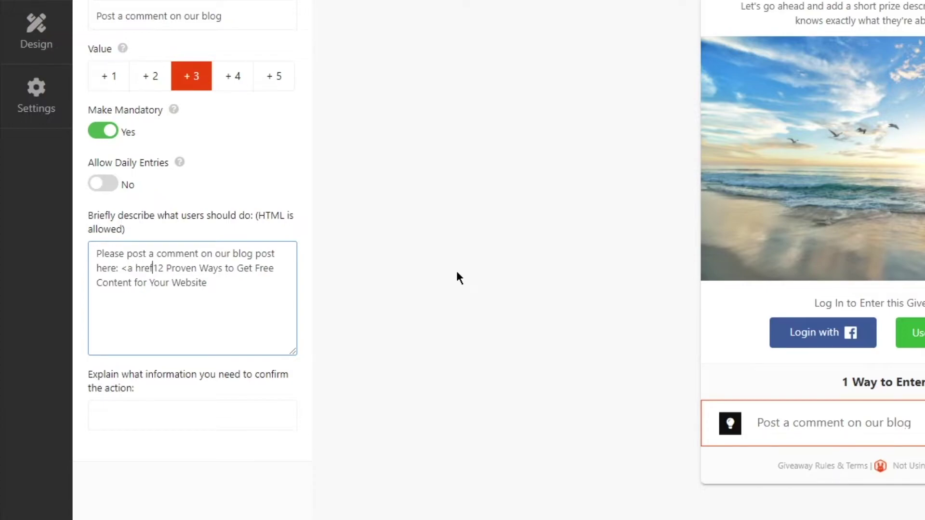
text("")
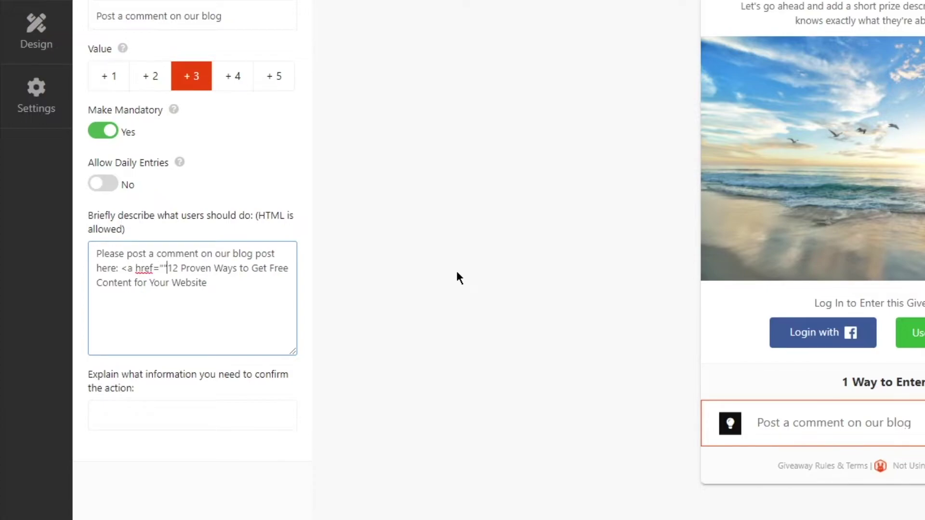
text(>)
key(ctrl+End)
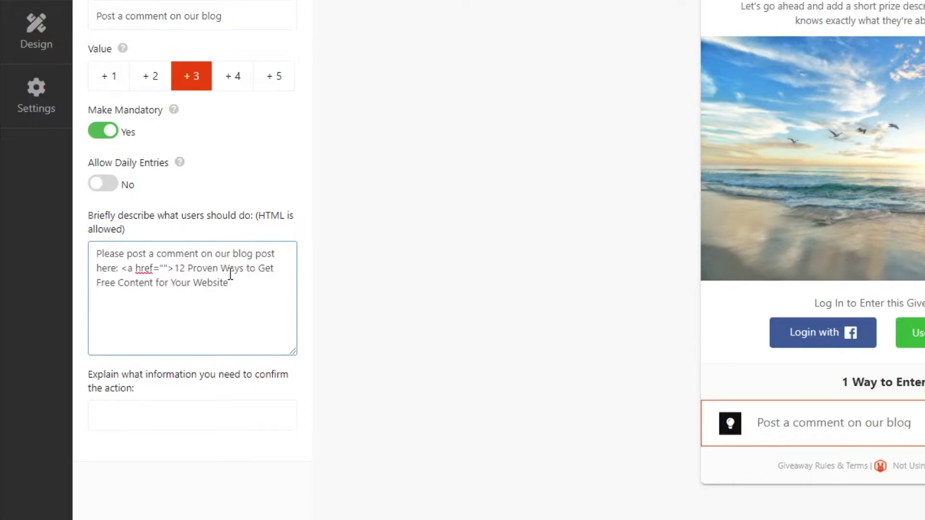
text(</a>)
Paste the blog post URL into href and add target="_blank" to the link.
drag(174, 268, 226, 282)
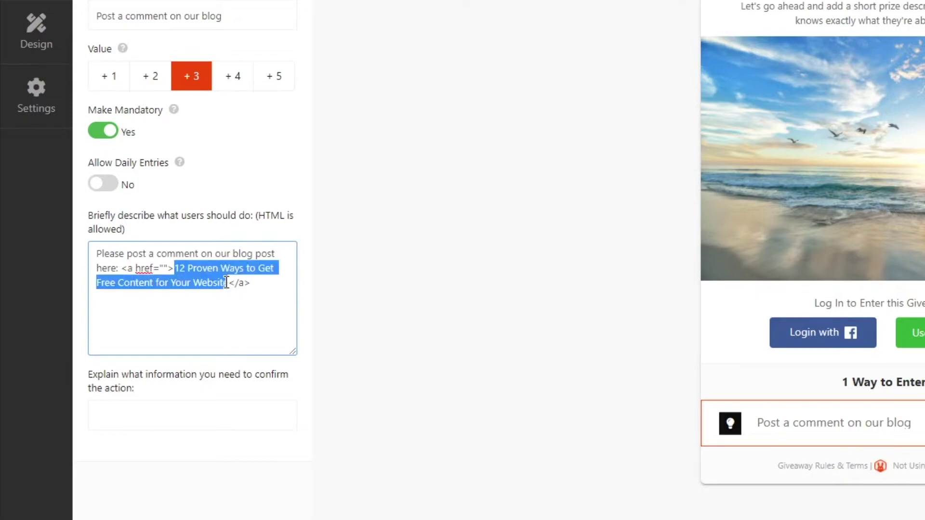
click(163, 268)
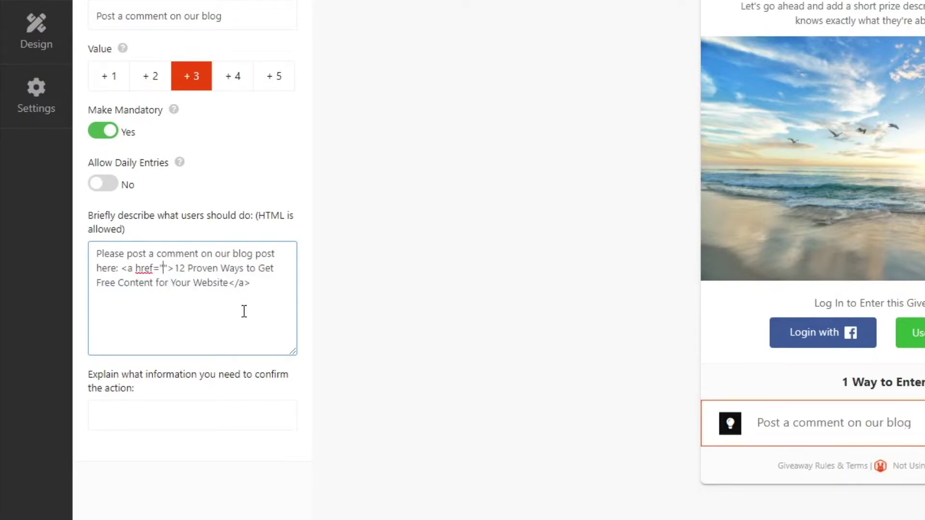
key(ctrl+v)
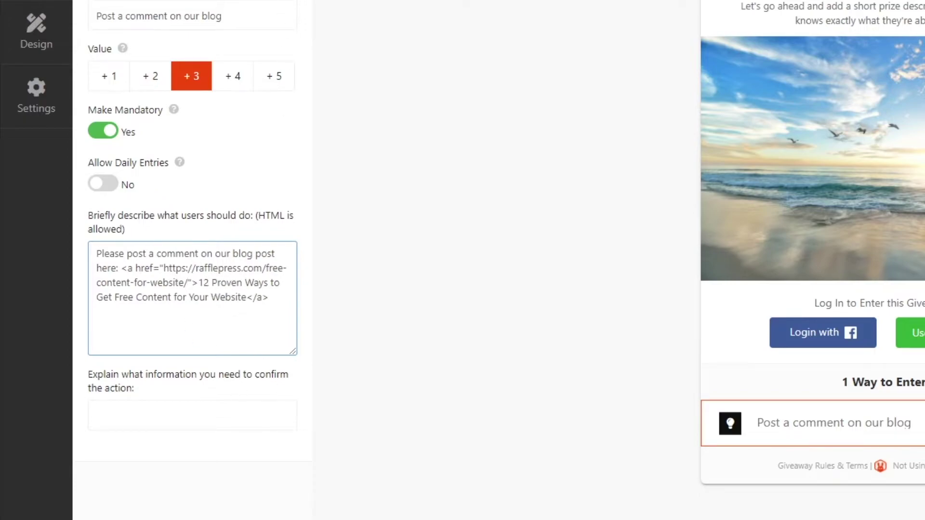
click(190, 283)
text(target=)
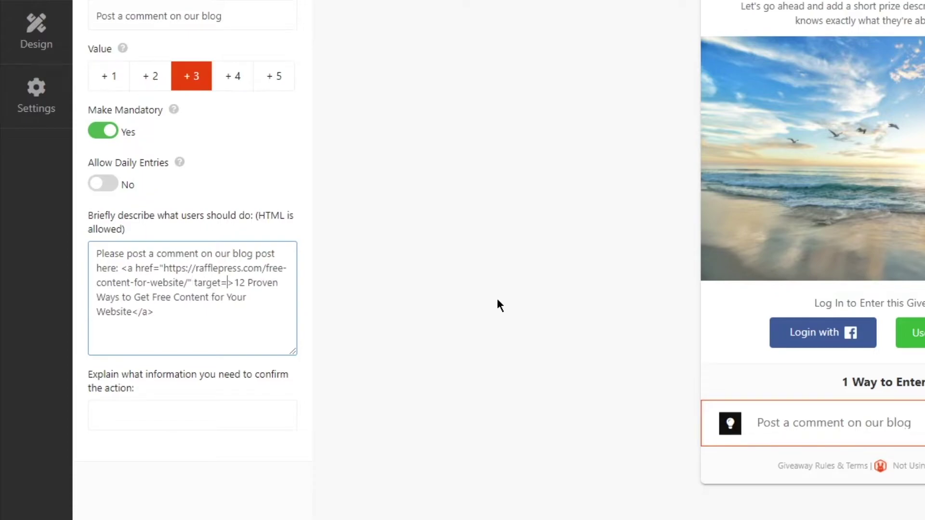
text("")
key(Left)
text(_)
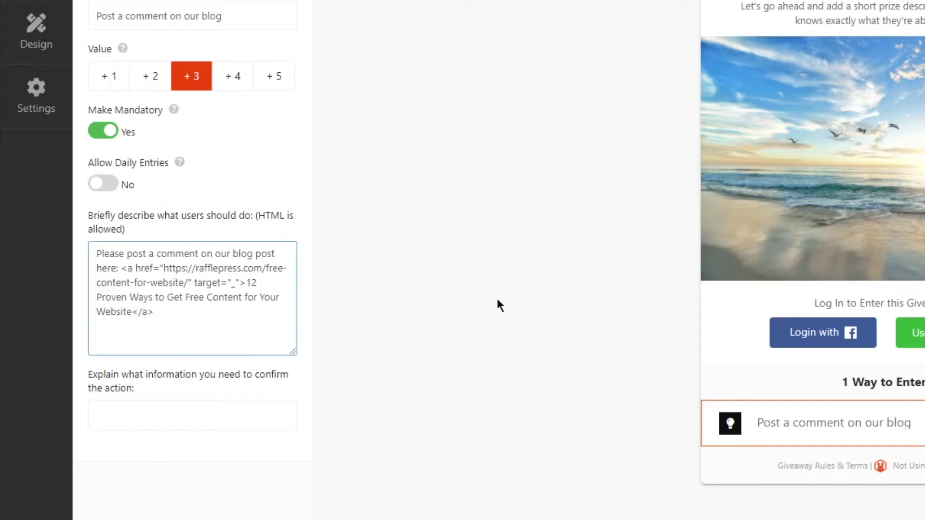
text(blank)
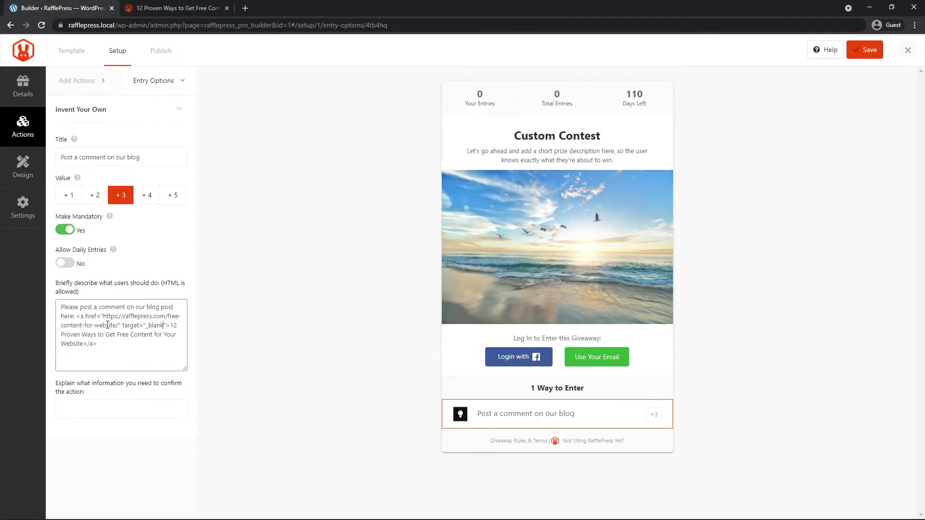
Enter 'Post the URL to your blog comment' as the entry's confirmation prompt.
click(144, 390)
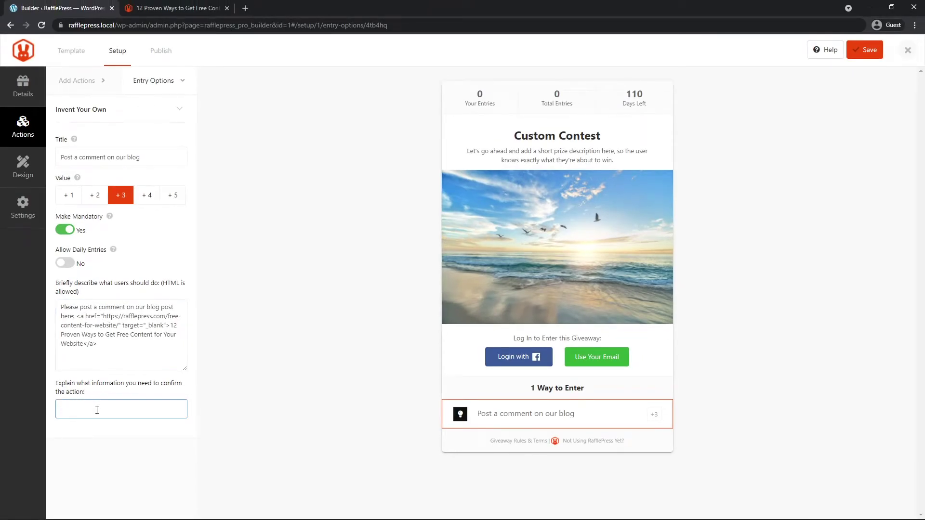
text(Post the url to your blog comment)
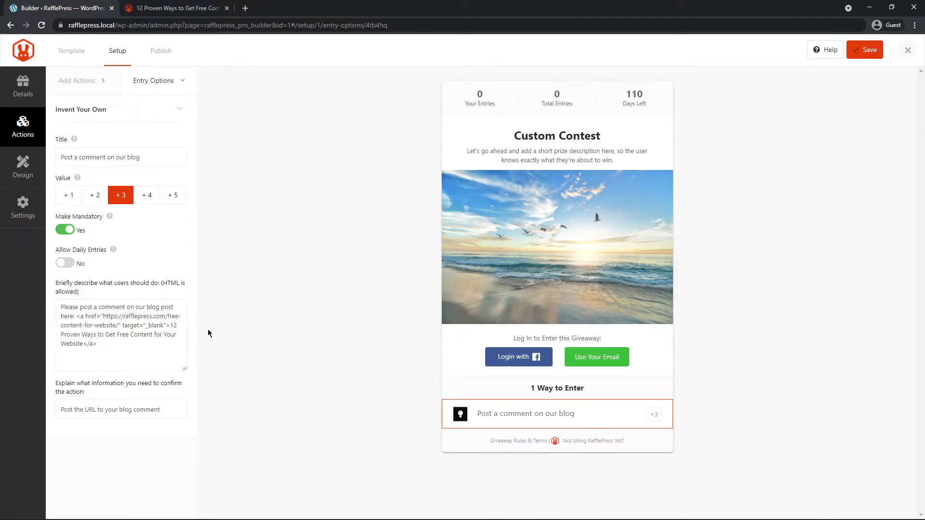
Switch the design to the Image, Header, Text layout, Abril Fatface with Roboto fonts and #8E43AD buttons.
click(28, 169)
click(98, 130)
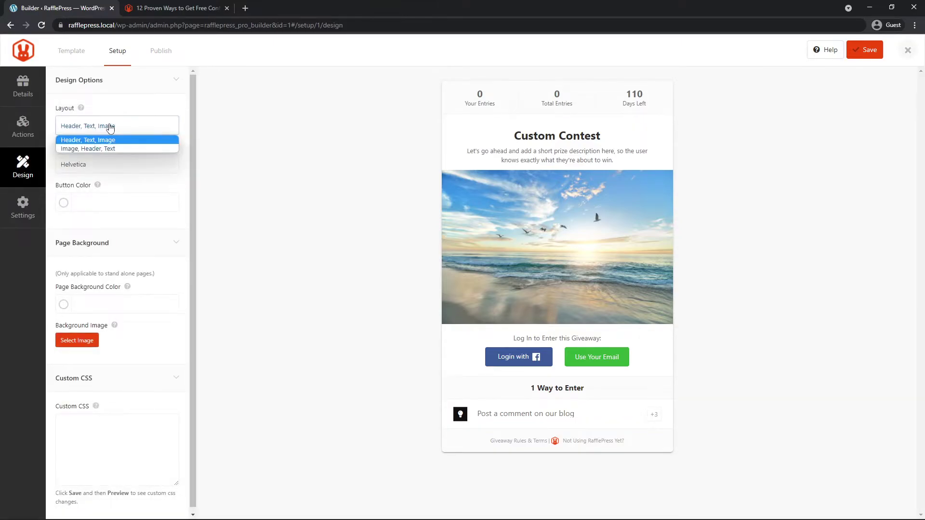
click(112, 149)
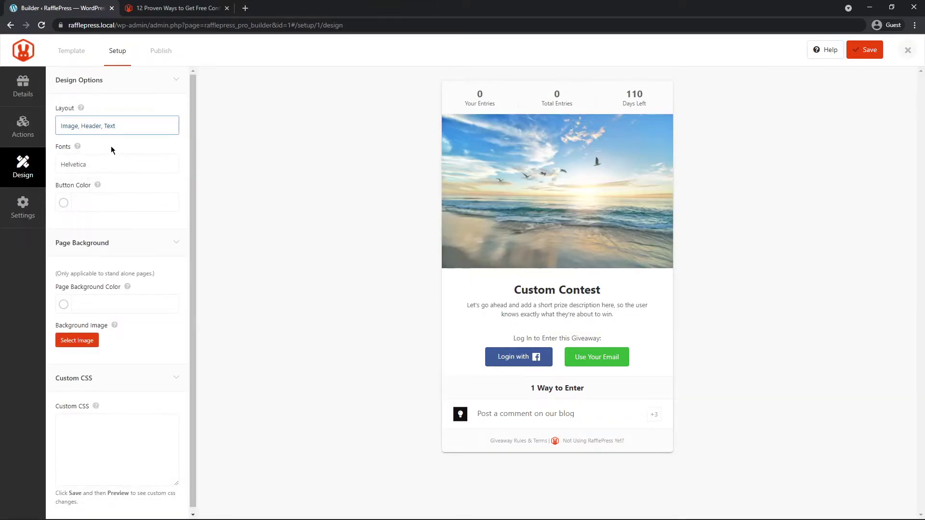
click(87, 165)
click(96, 213)
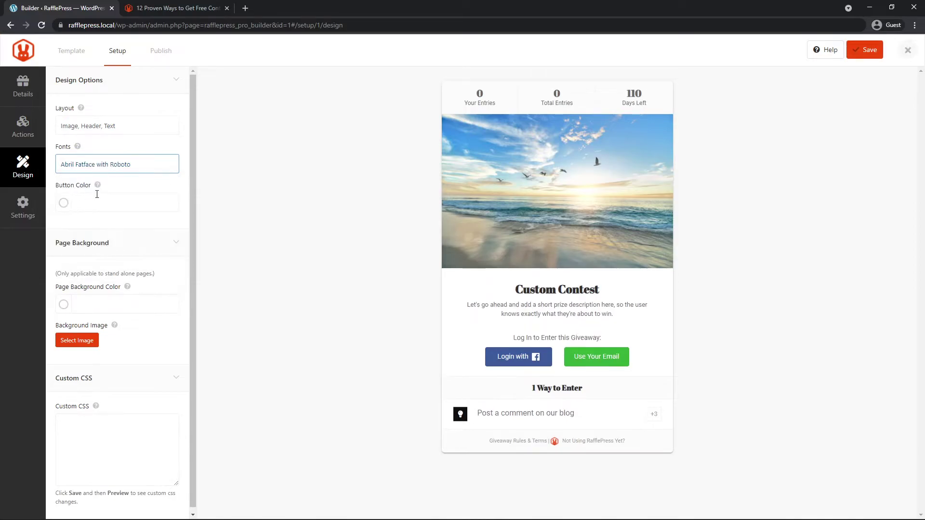
click(64, 203)
click(155, 252)
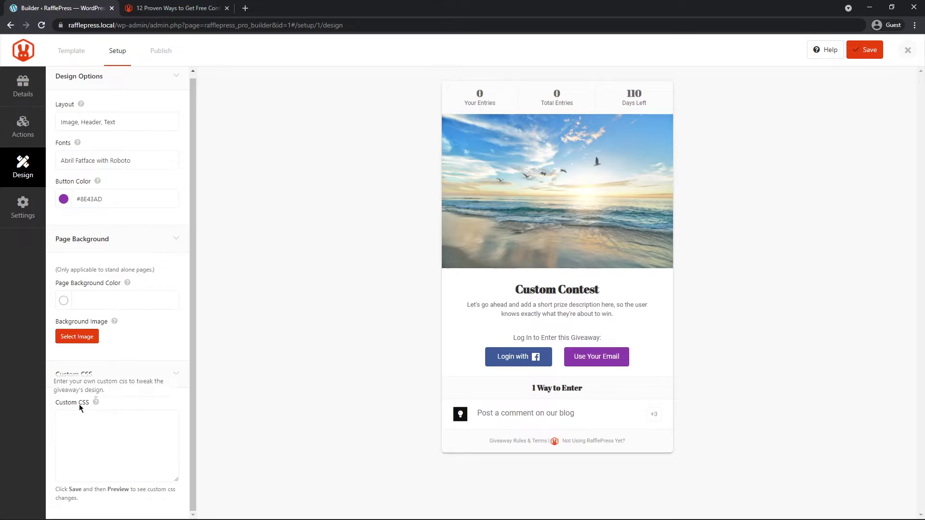
Set the General settings page permalink to 'contest', giving rafflepress.local/contest.
click(33, 208)
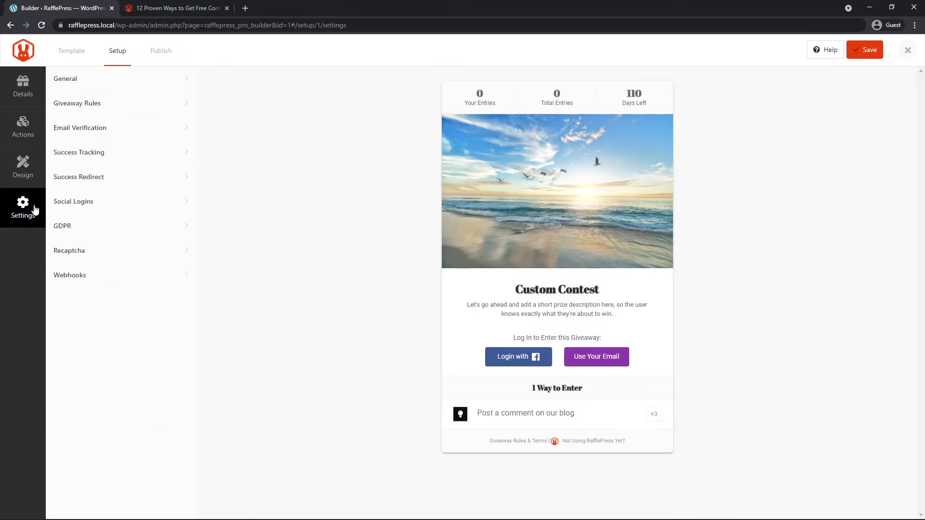
click(89, 80)
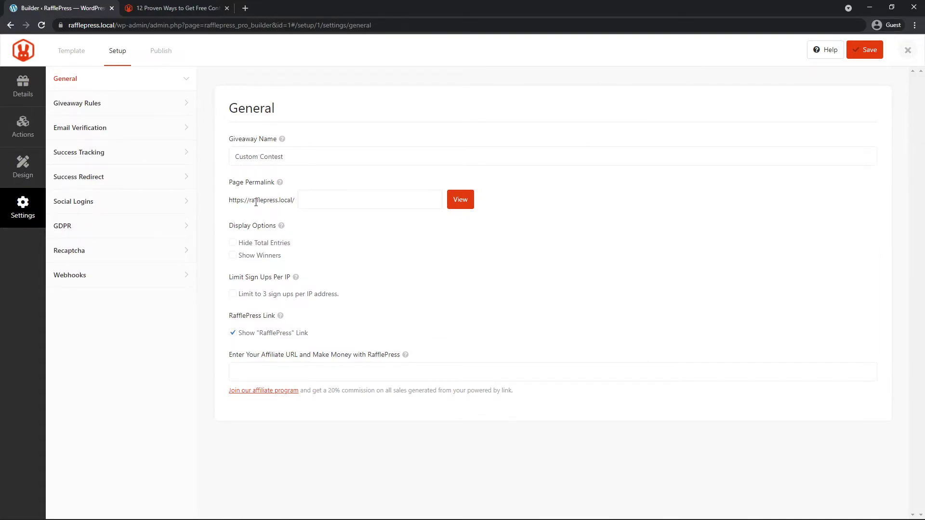
click(352, 201)
text(contest)
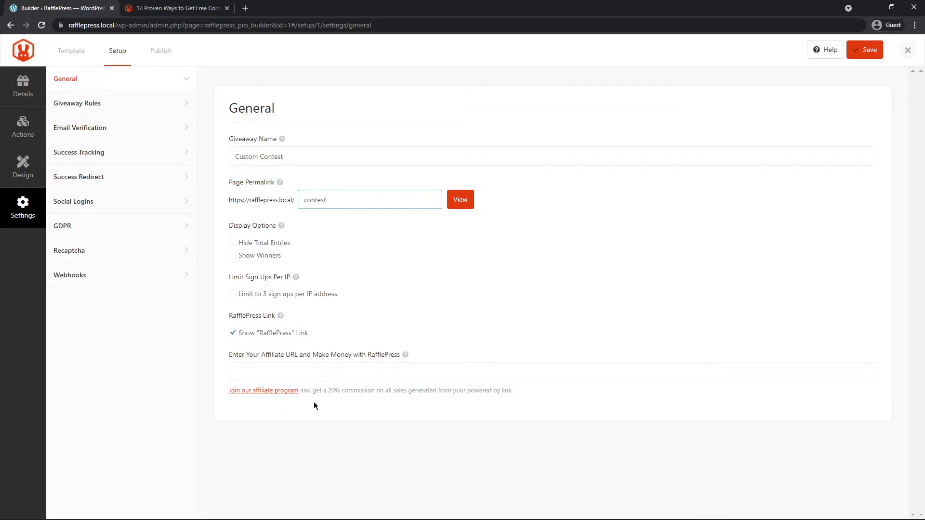
Fill the Giveaway Rules section with text from the rules generator.
click(102, 103)
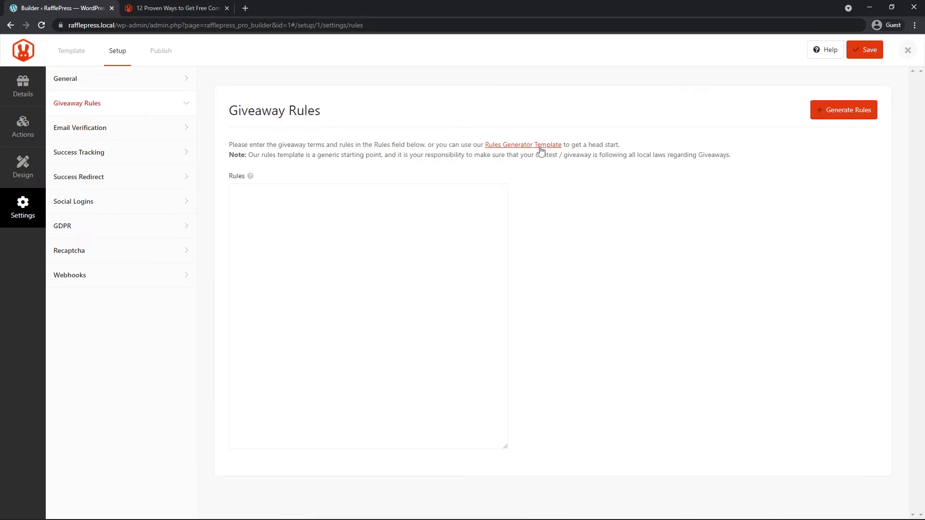
click(843, 113)
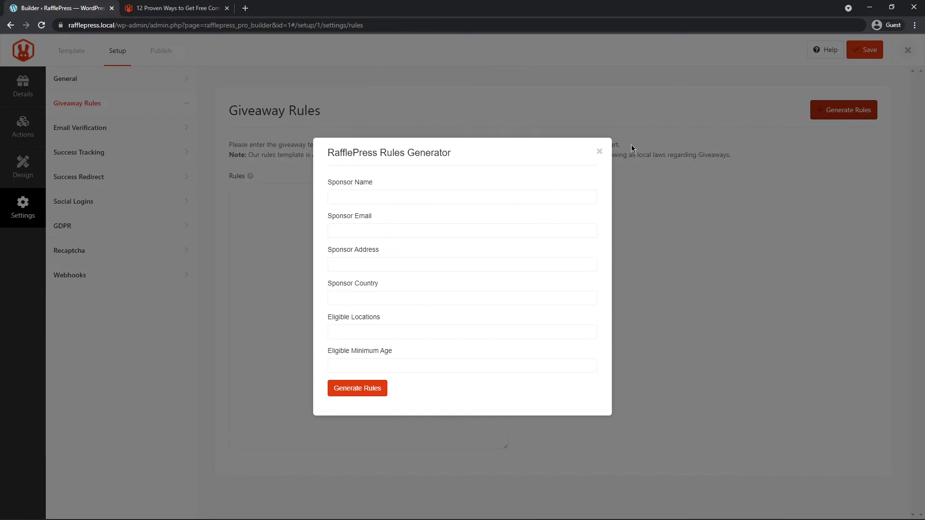
click(356, 388)
drag(503, 212, 517, 378)
scroll(366, 313, up, 15)
Review email verification, success tracking, redirect, social login, GDPR, Recaptcha and webhooks settings, leaving webhooks off.
click(93, 129)
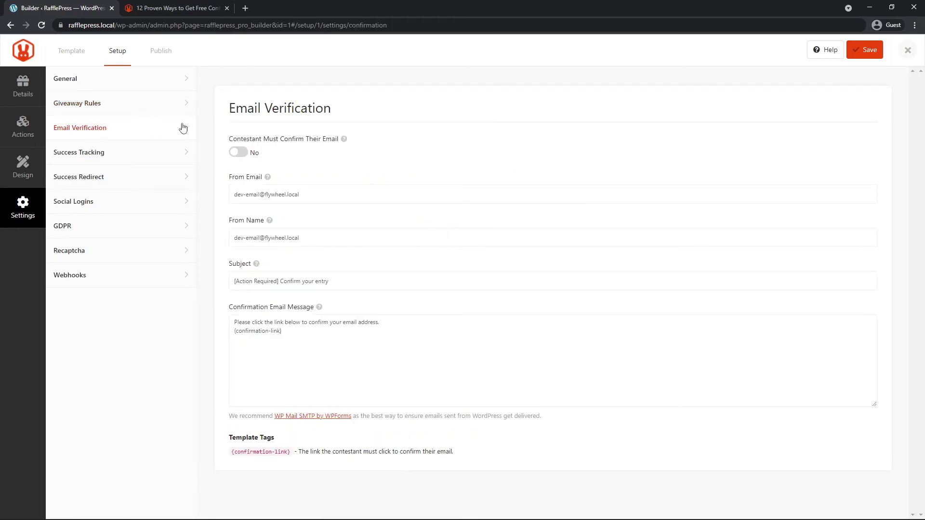
click(90, 157)
click(69, 183)
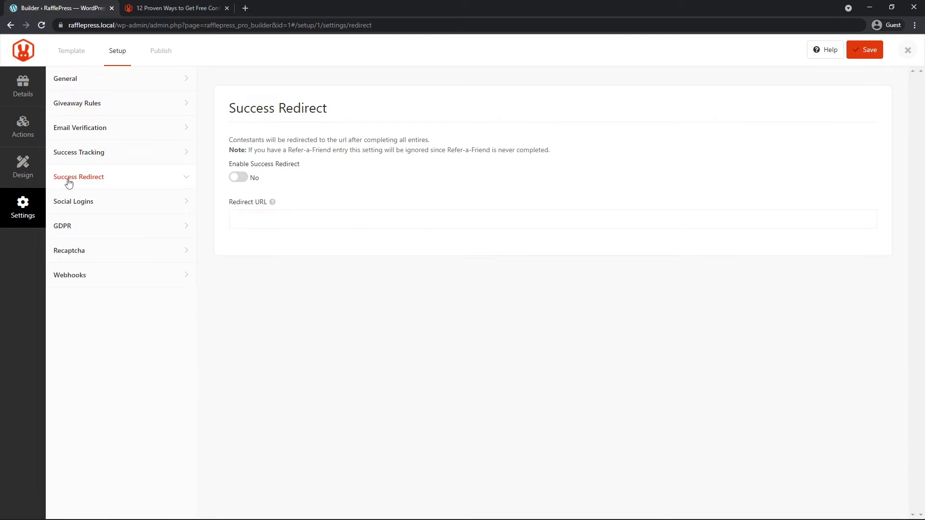
click(112, 204)
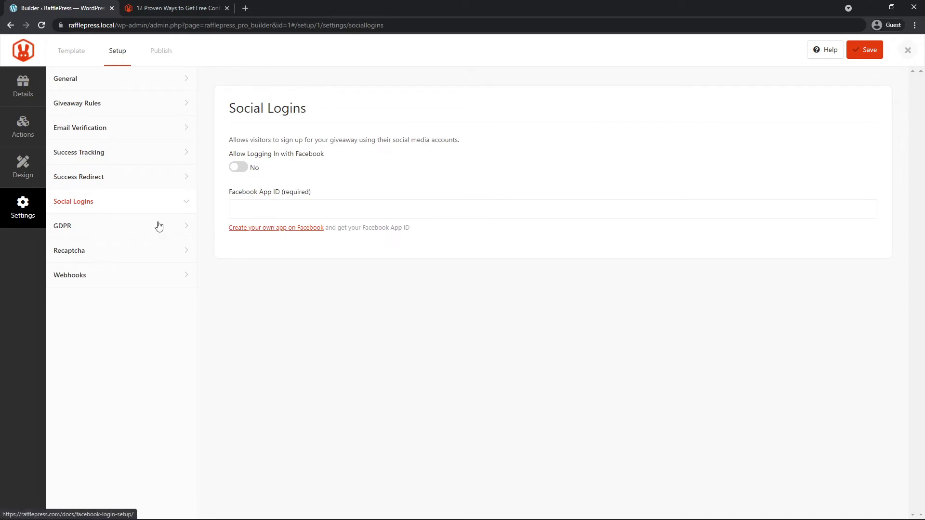
click(77, 227)
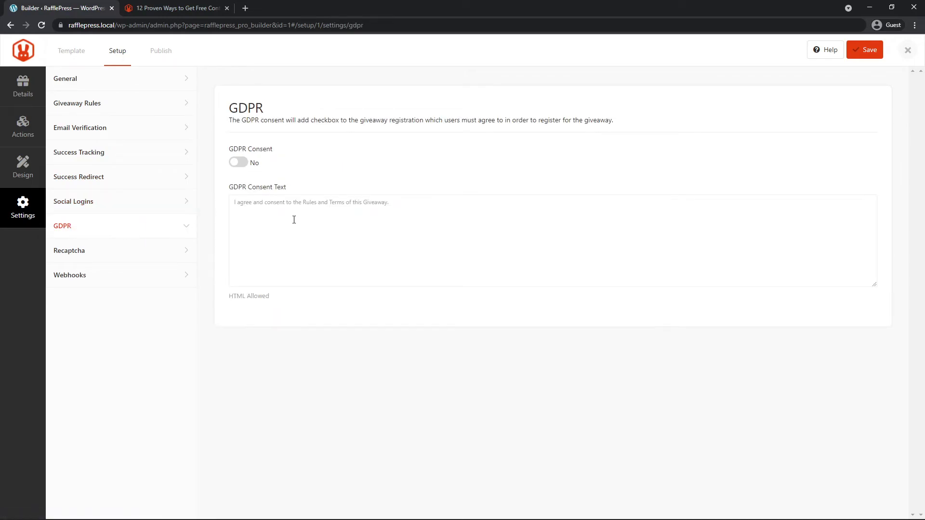
click(82, 254)
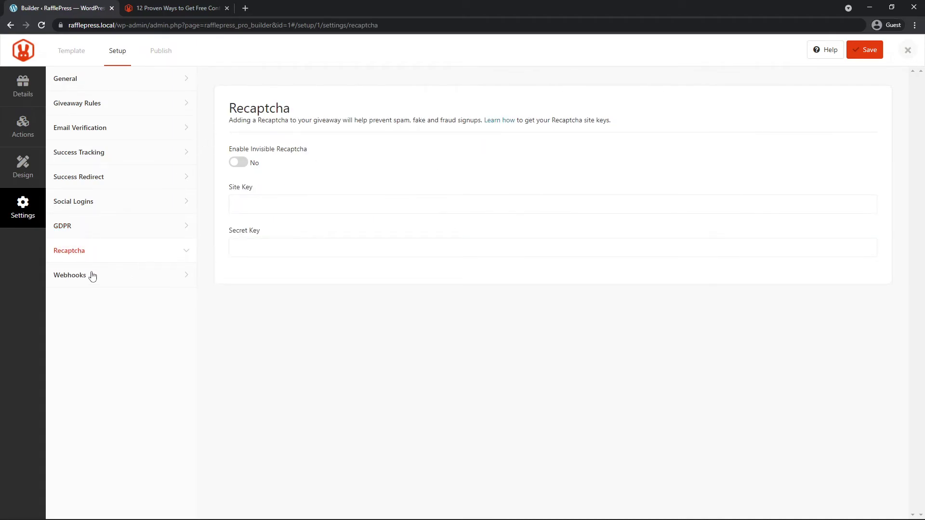
click(91, 273)
click(236, 153)
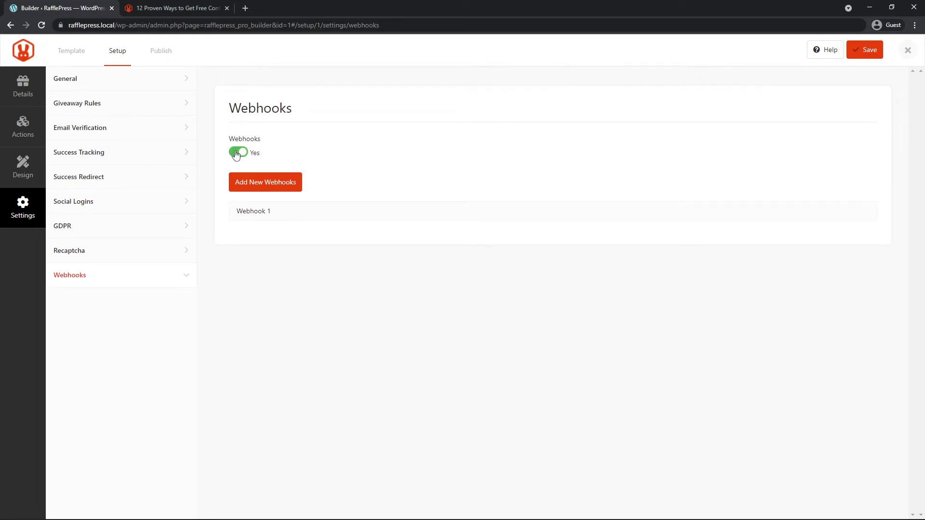
click(236, 153)
Save the giveaway and publish it as a standalone Giveaway Landing Page.
click(866, 49)
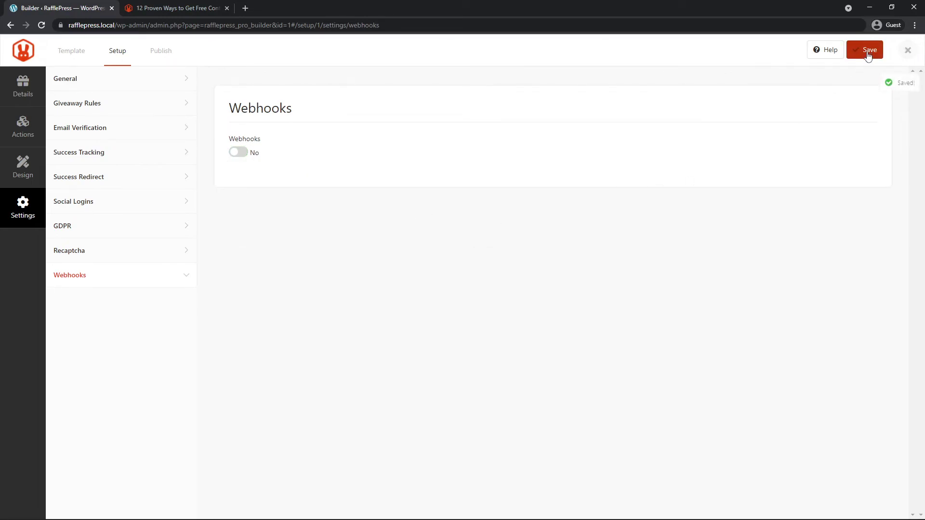
click(117, 51)
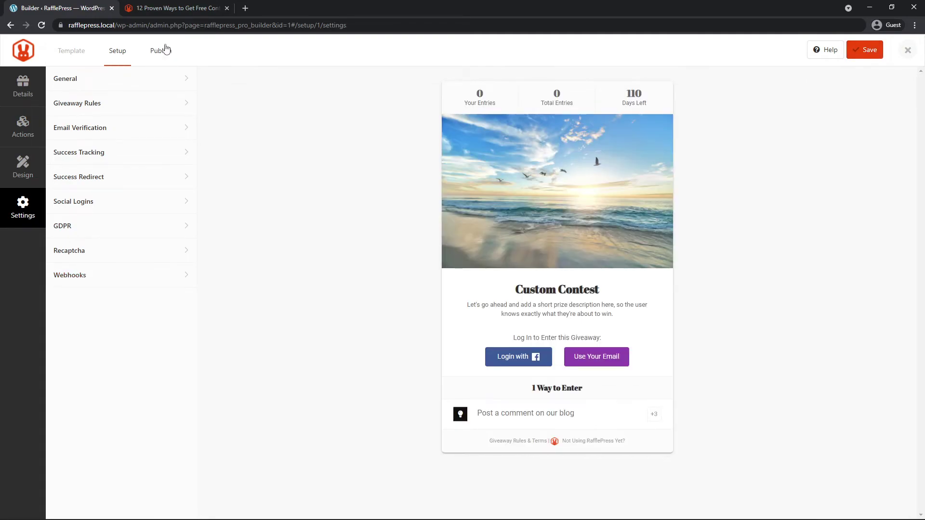
click(165, 54)
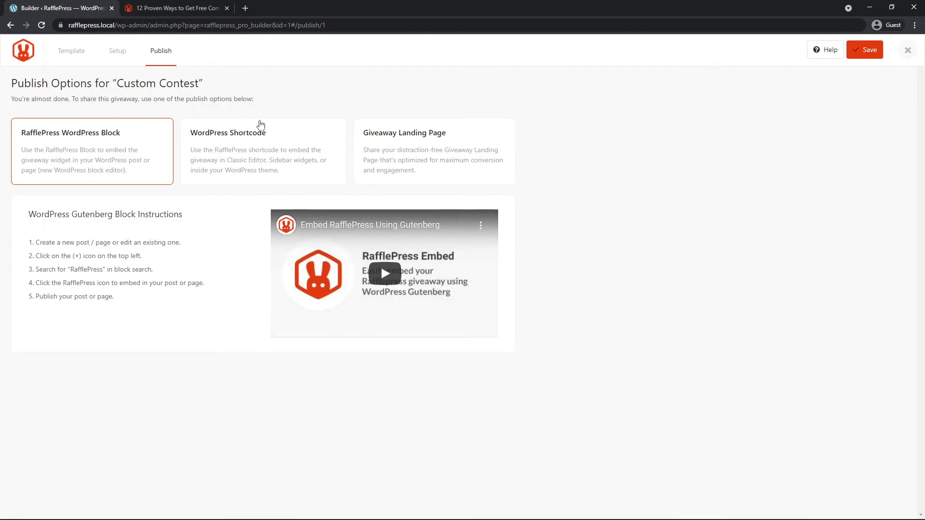
click(408, 157)
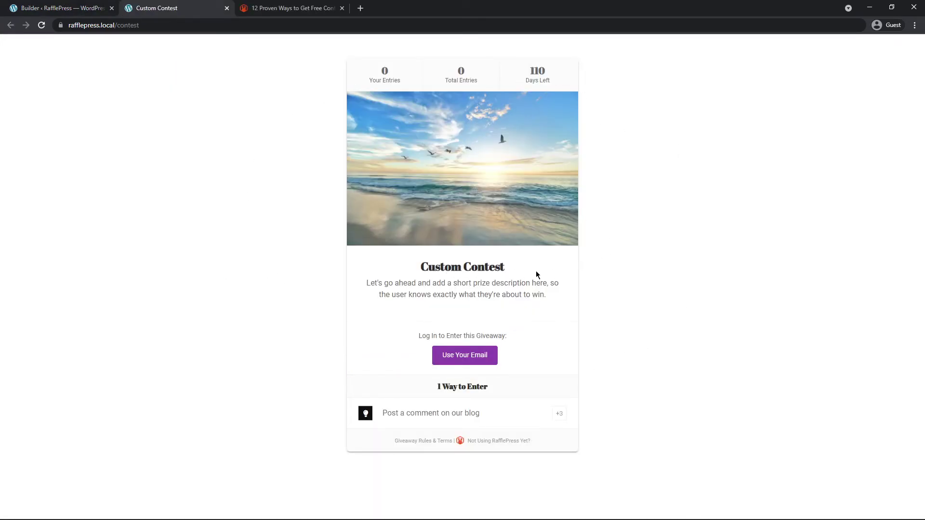
Enter the live contest by email, visit the blog post, and submit its URL for the comment action.
click(476, 359)
click(393, 384)
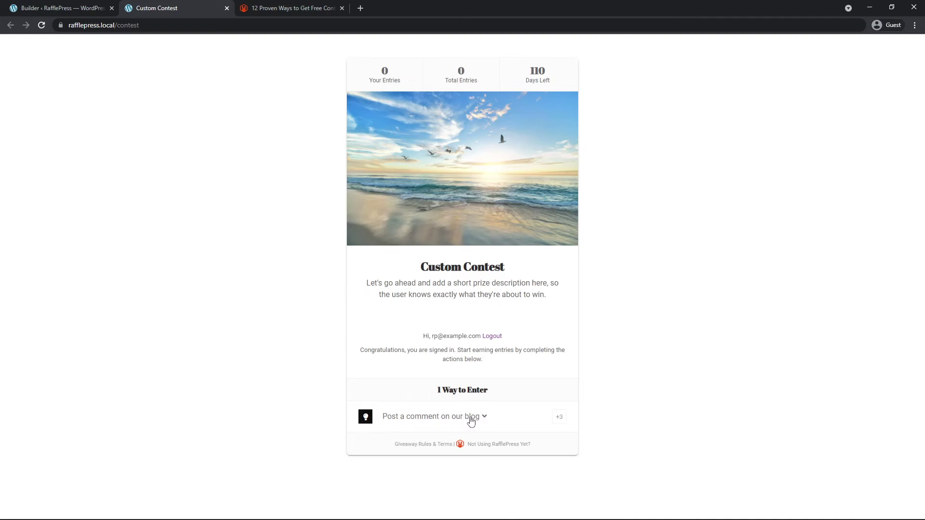
click(485, 421)
scroll(597, 389, down, 1)
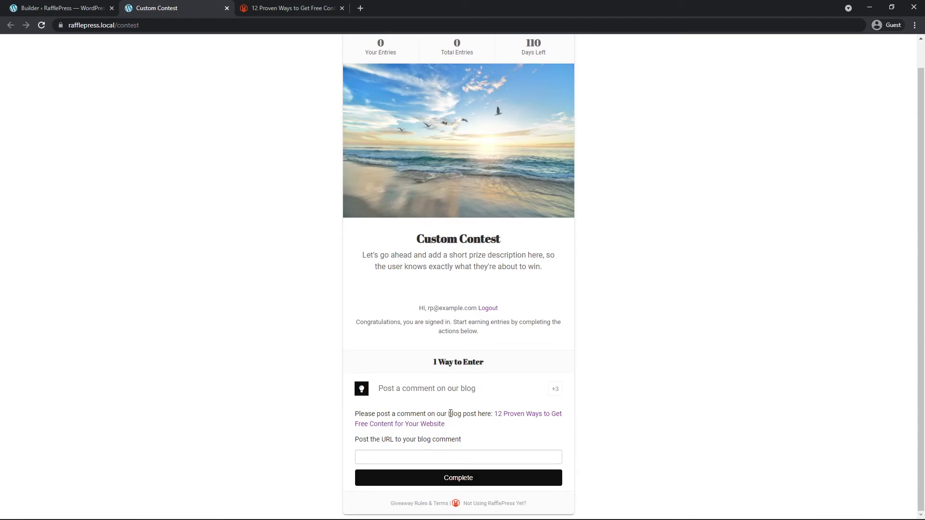
click(514, 416)
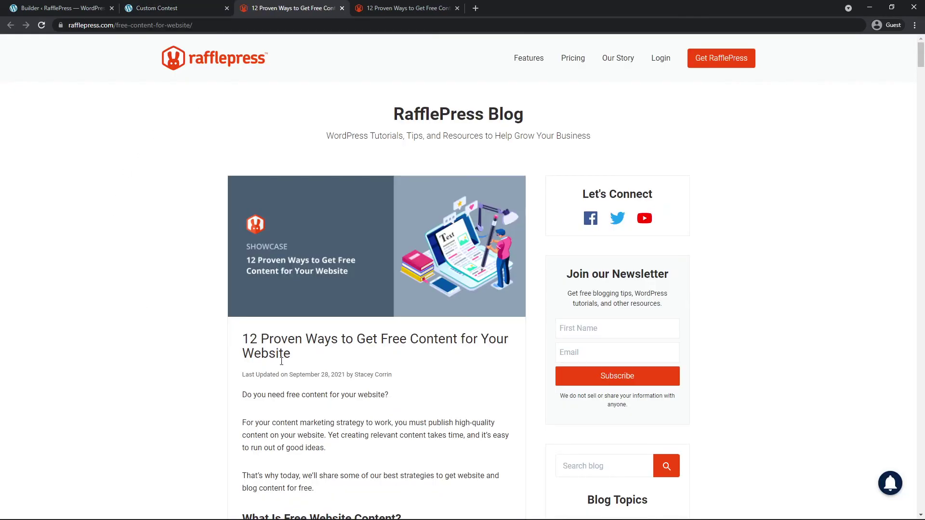
scroll(887, 314, down, 20)
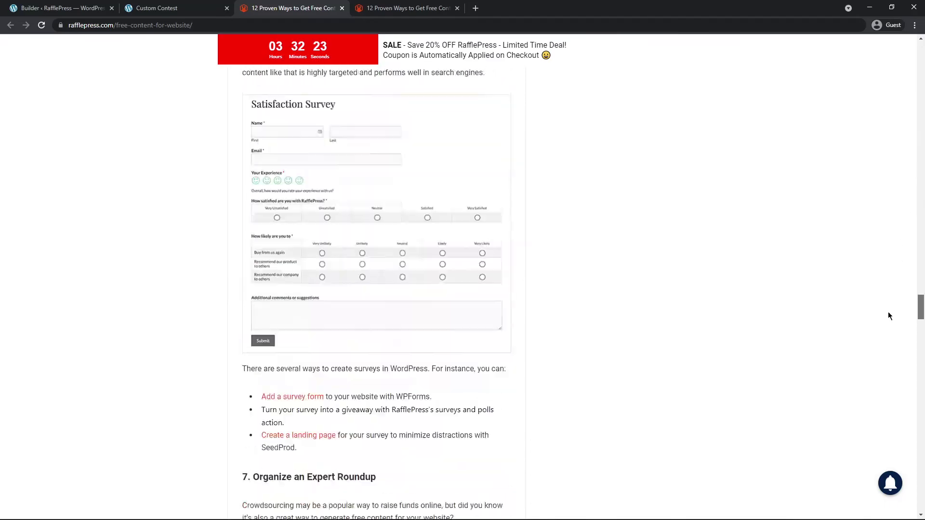
click(342, 9)
click(342, 8)
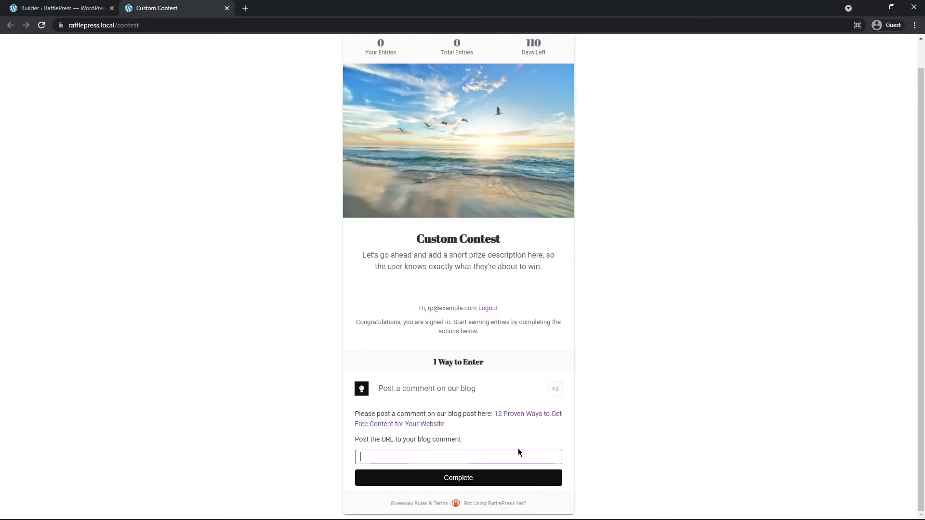
text(https://rafflepress.com/free-content-for-website/)
click(458, 477)
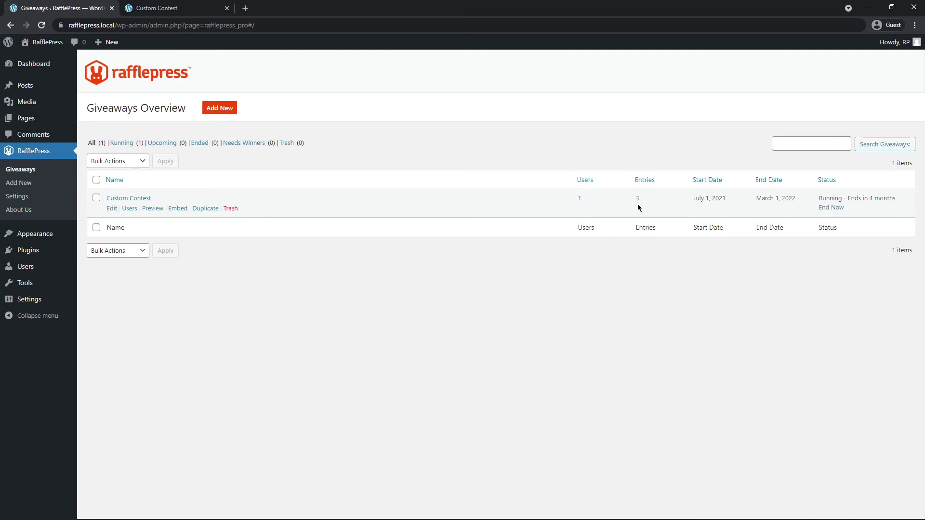
Open Custom Contest's users list and show the contestant's +3 blog-comment entry with its URL.
click(185, 8)
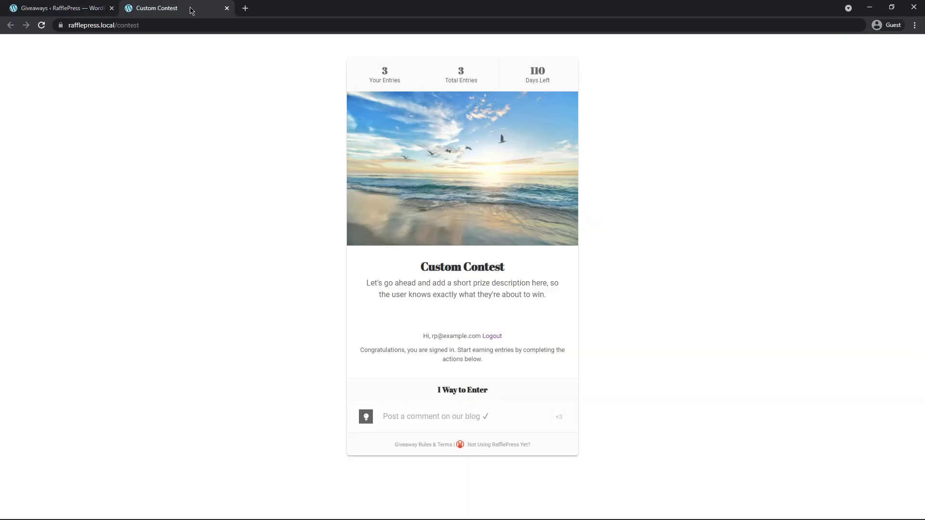
click(89, 9)
click(637, 200)
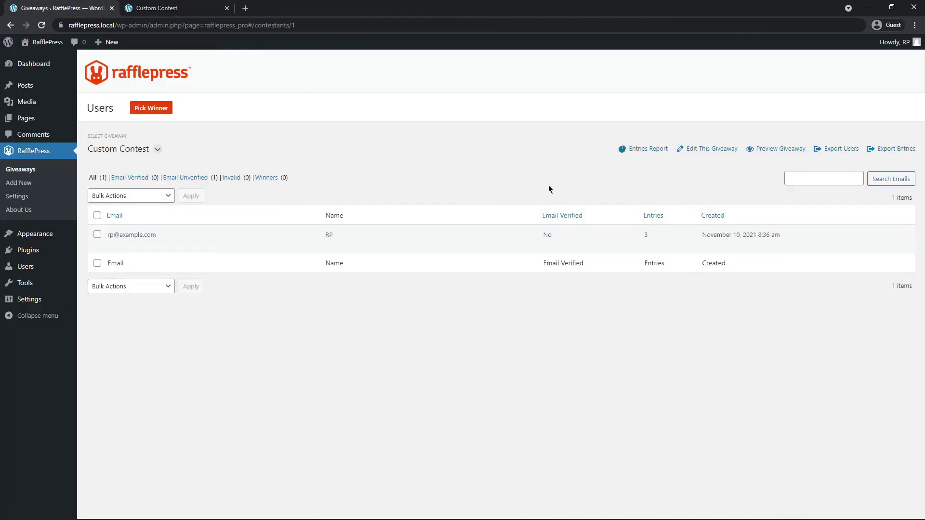
click(164, 245)
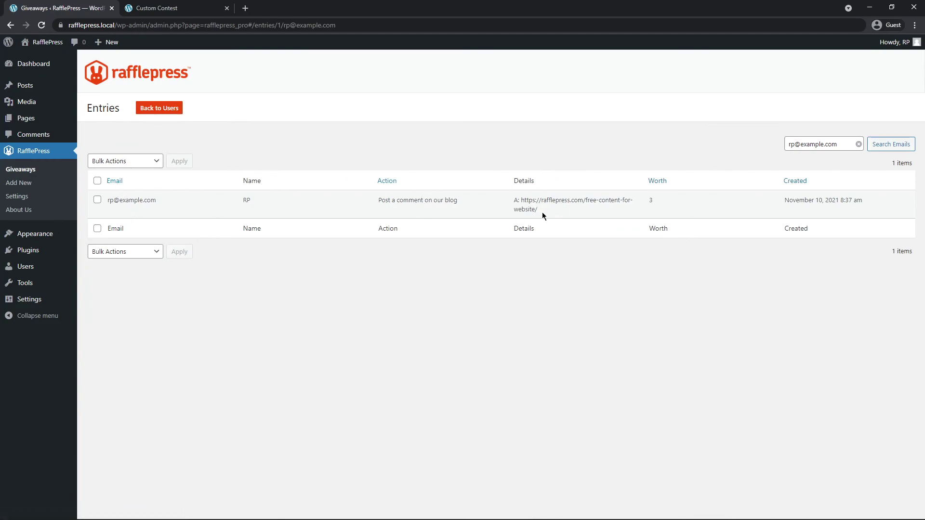
drag(536, 209, 521, 200)
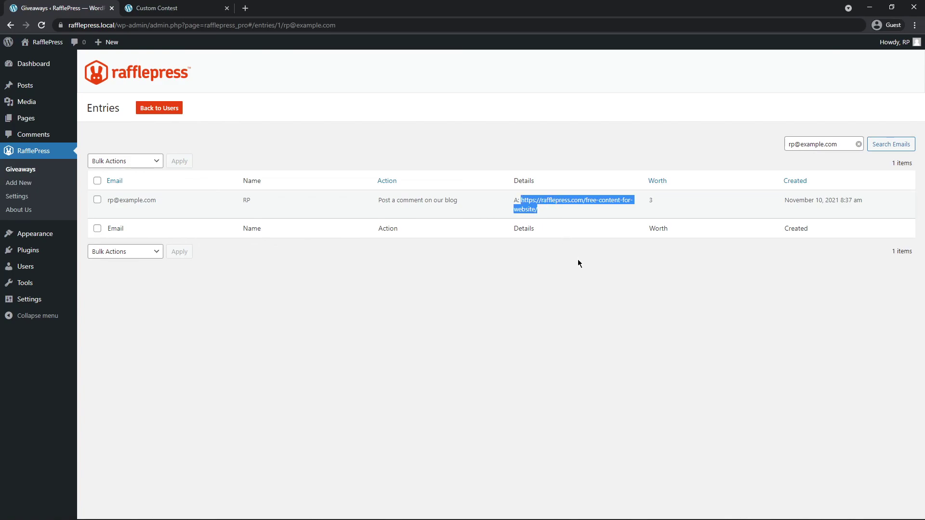